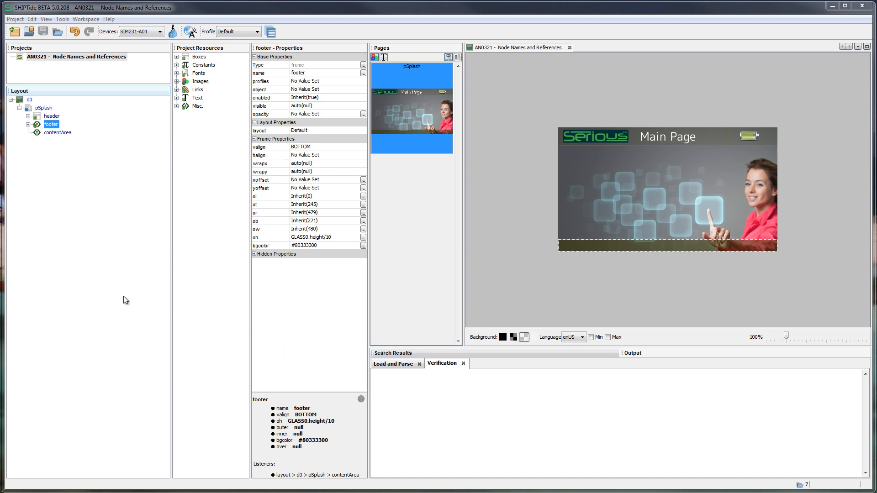
Step: Review the layout nodes d0, pSplash, header, footer and contentArea one after another with their properties
left_click(29, 100)
left_click(43, 109)
left_click(52, 117)
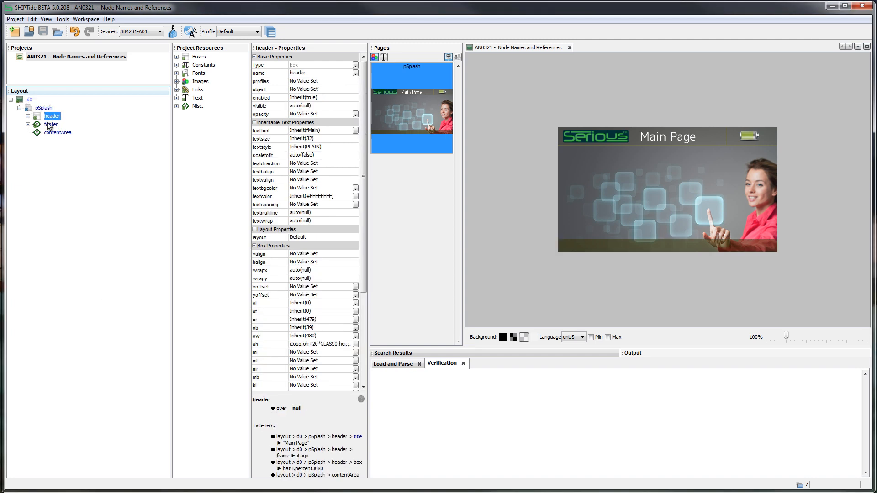
left_click(51, 124)
left_click(51, 132)
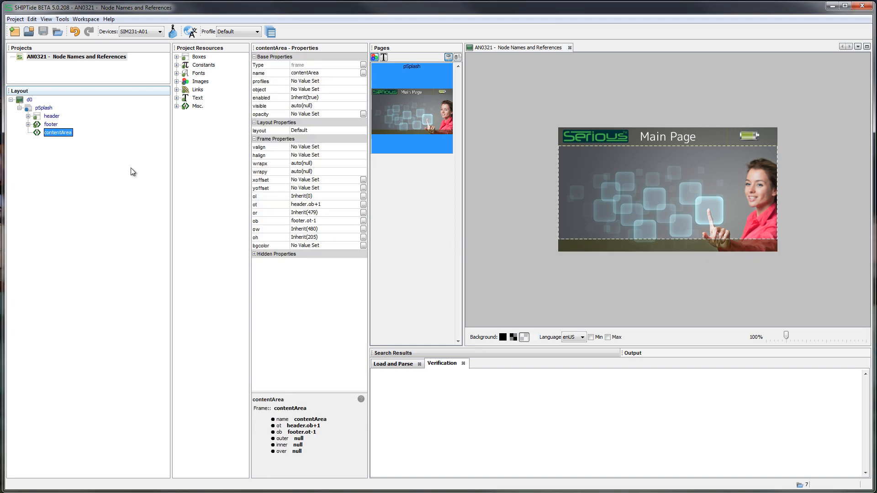
Step: Expand the image resources and review iInfo, iLogo, the iSeriousLadyInRedBackground image and iCancel
left_click(176, 81)
left_click(208, 90)
left_click(206, 98)
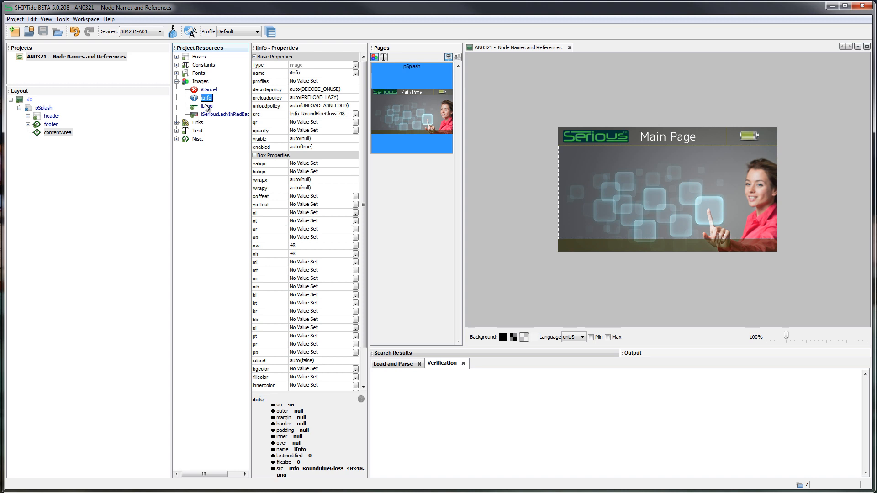
left_click(206, 106)
left_click(208, 115)
left_click(208, 90)
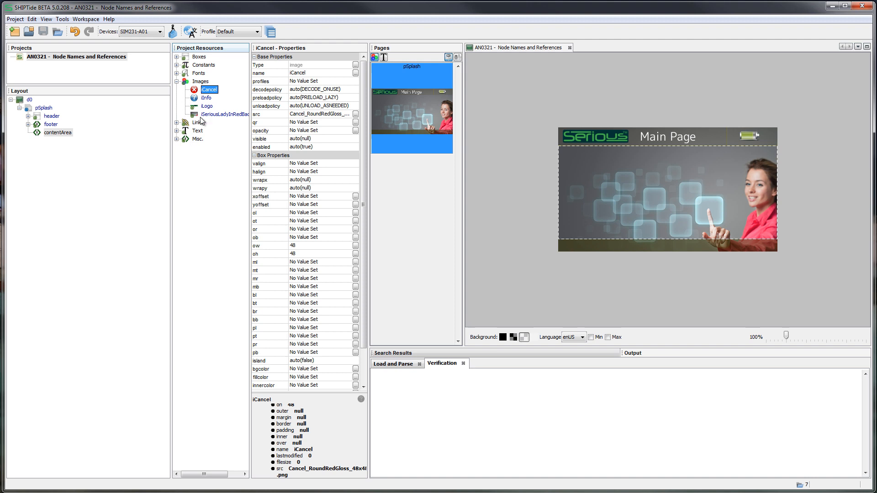
Step: Add a new text resource named helloWorldString with the text "Hello World"
left_click(177, 131)
right_click(198, 131)
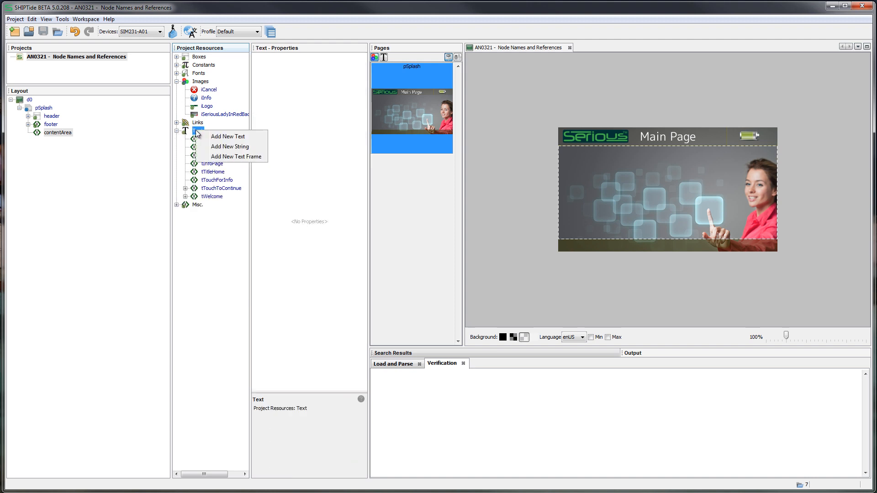
left_click(230, 139)
left_click(420, 267)
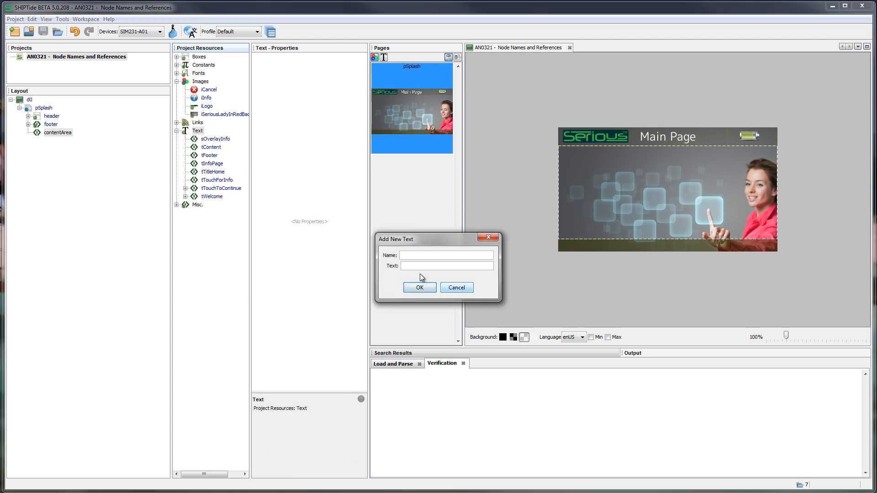
type("Hello World")
key("Return")
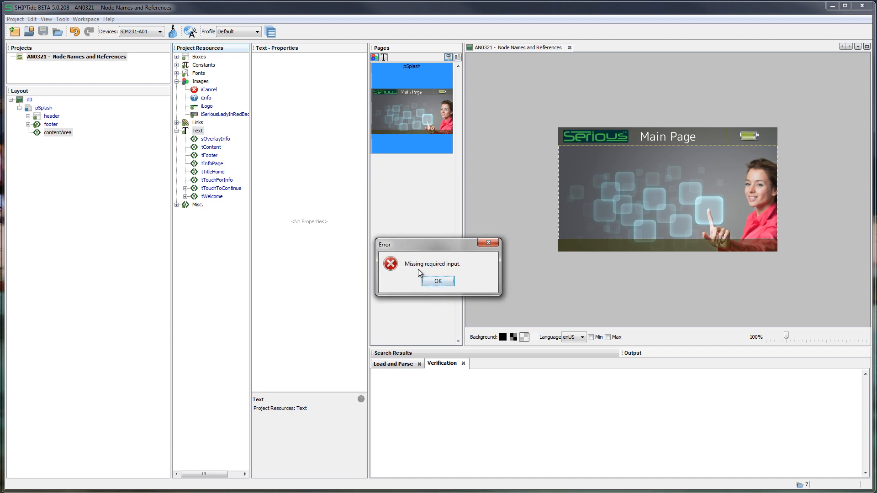
key("Return")
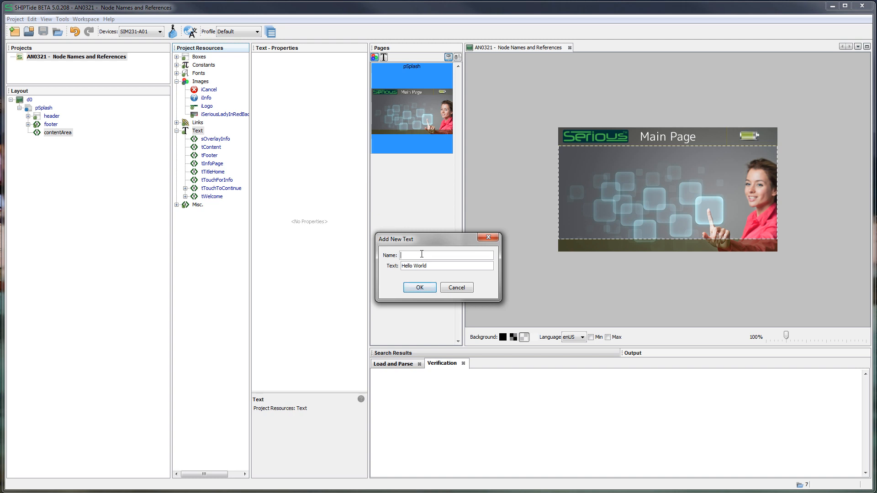
type("helloWorldString")
key("Return")
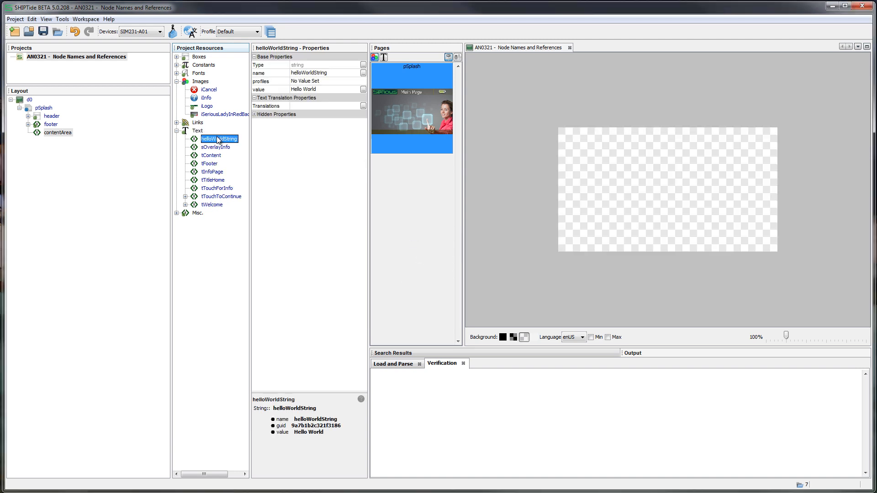
Step: Delete the helloWorldString resource from the project's text resources
left_click(218, 140)
key("Delete")
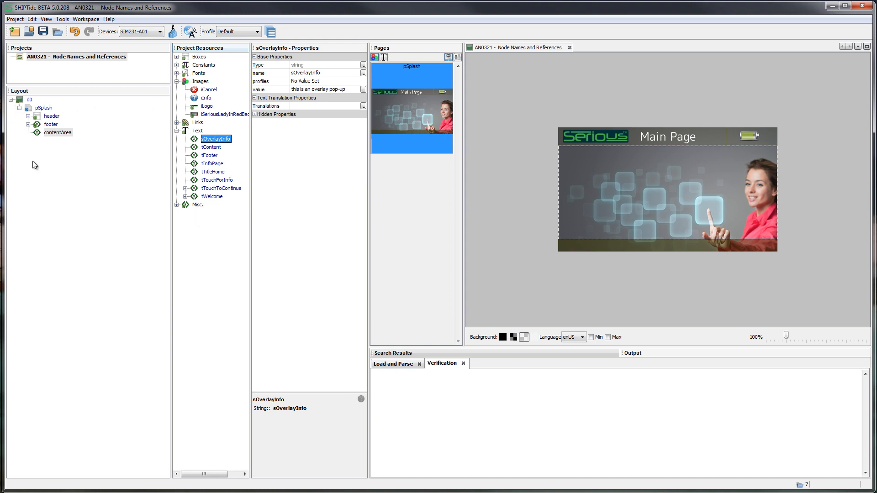
Step: Clear the name property of the contentArea frame in the layout and reselect the frame
left_click(58, 133)
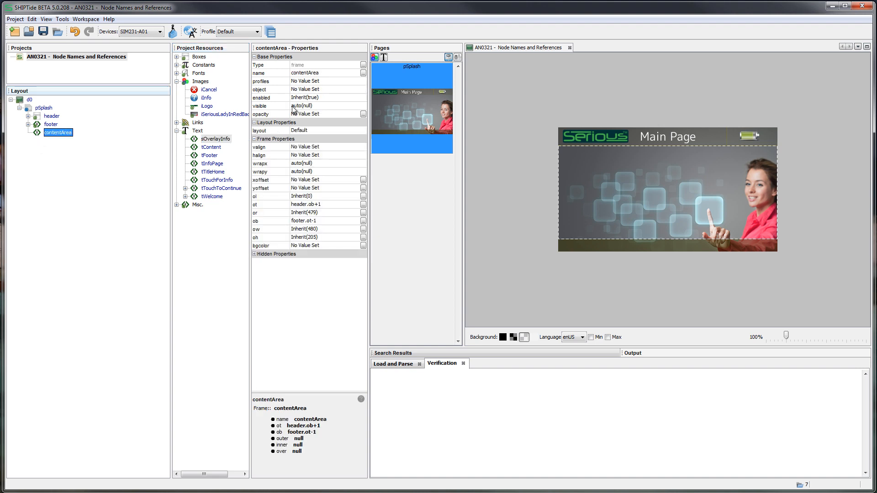
left_click(333, 72)
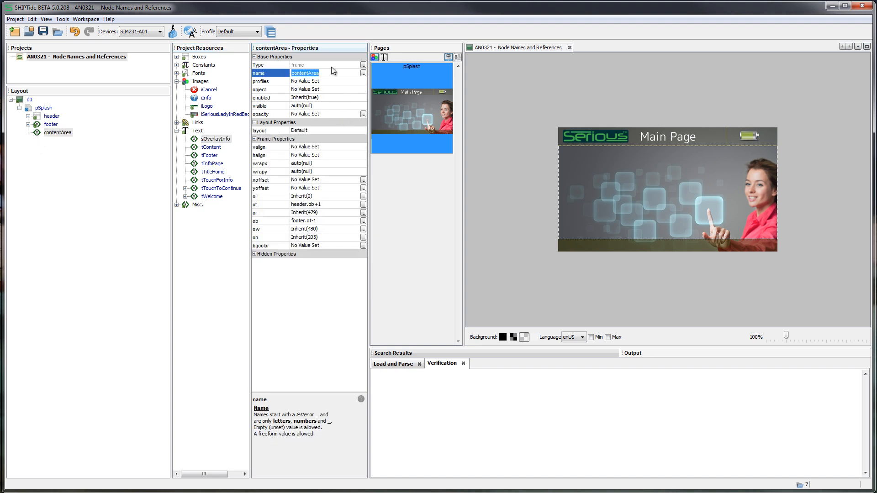
key("Delete")
key("Return")
left_click(51, 133)
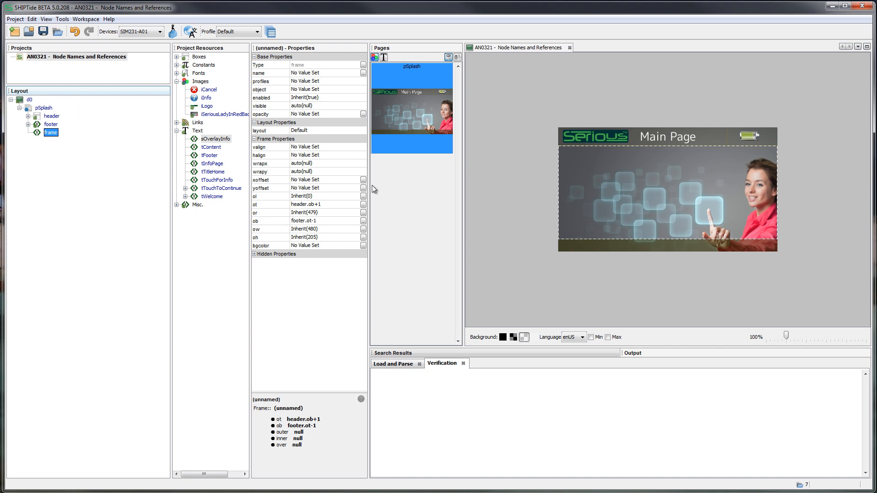
Step: Name the unnamed frame below footer contentArea through its name property
left_click(39, 125)
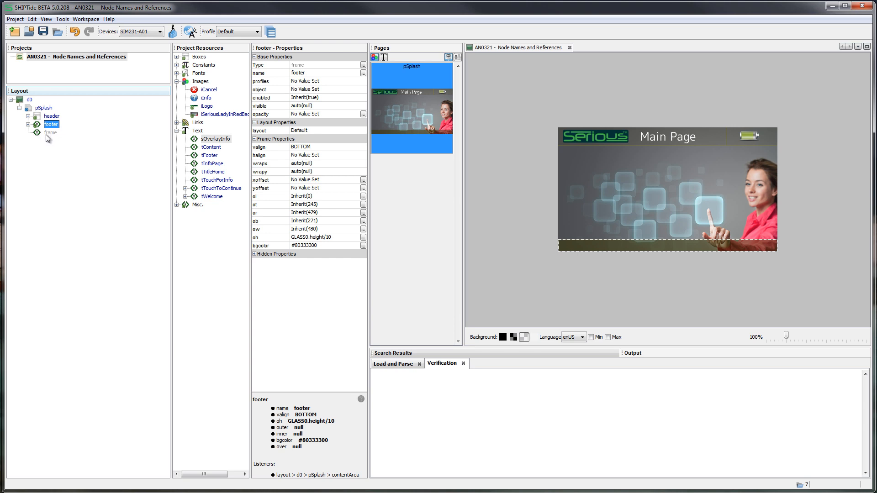
left_click(50, 133)
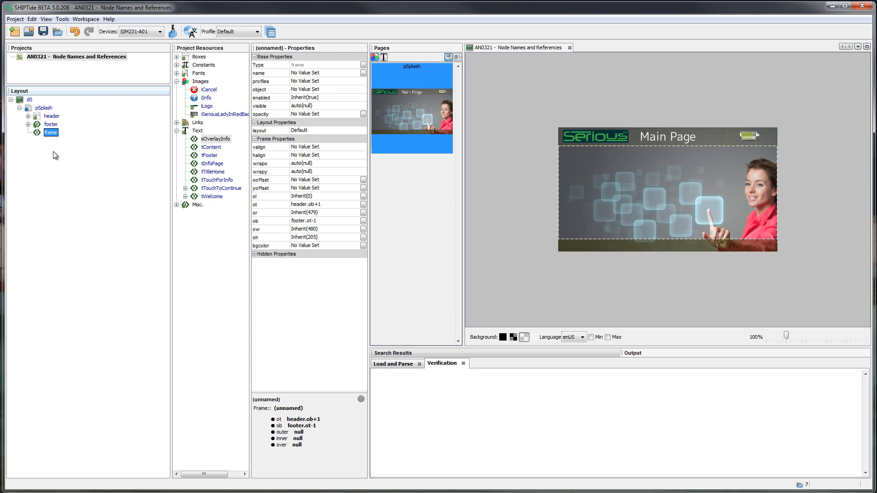
left_click(344, 73)
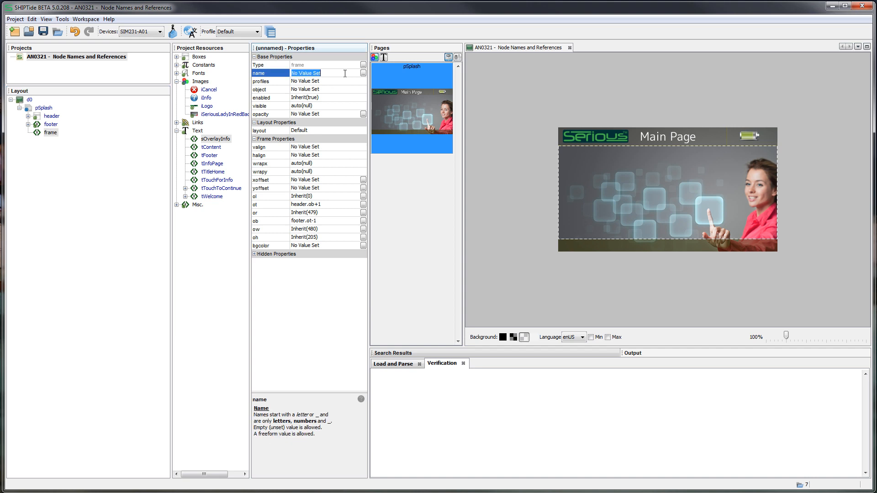
type("contentArea")
key("Return")
left_click(344, 73)
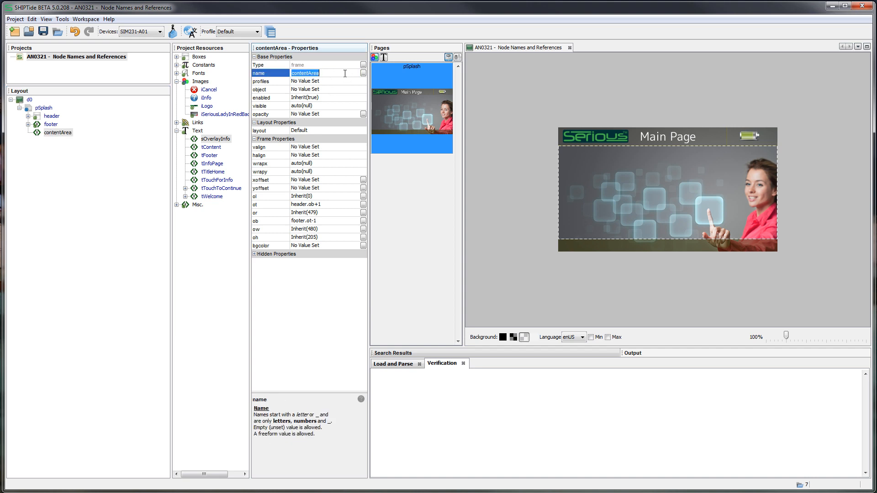
left_click(58, 132)
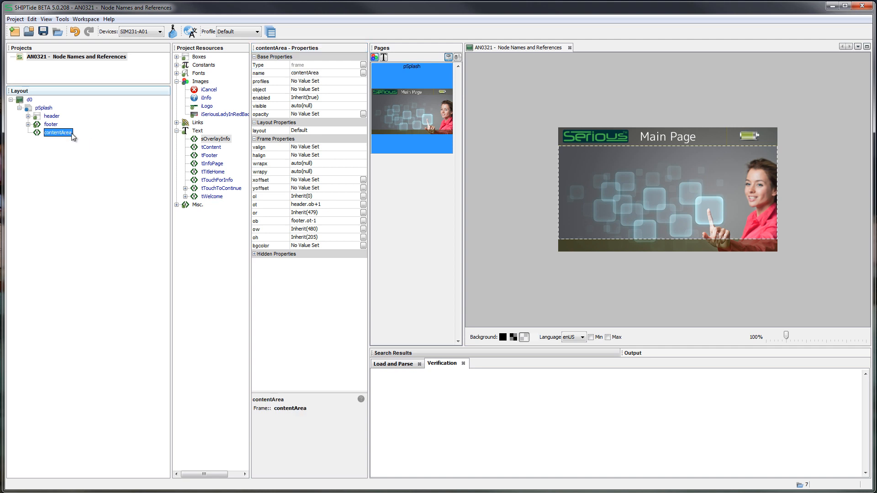
Step: Try in-place name editing on the footer and contentArea nodes in the layout tree, keeping their names
left_click(71, 133)
key("BackSpace")
key("Escape")
key("Up")
key("F2")
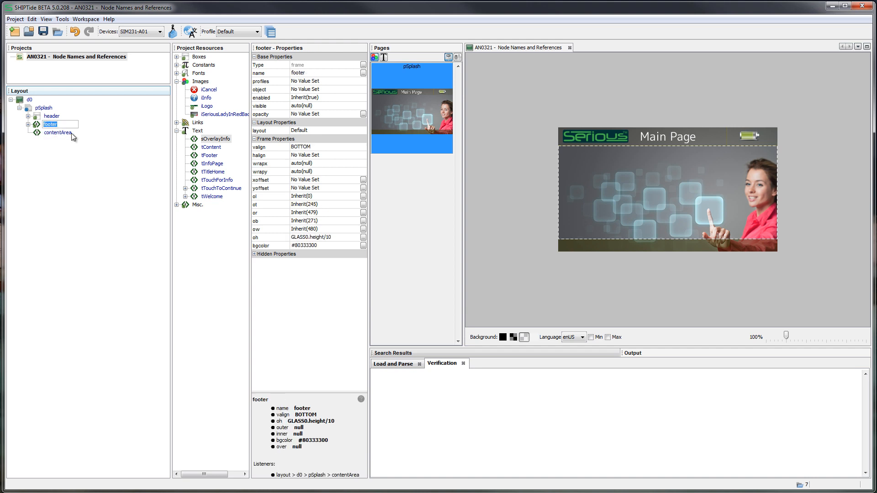
key("Return")
key("Down")
key("F2")
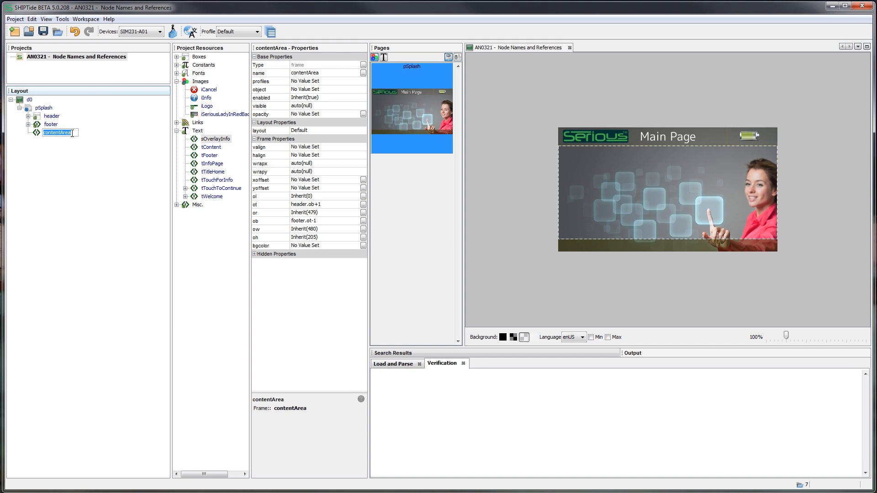
key("Return")
Step: Try renaming the contentArea frame in place with a 2 and undo the rename
key("F2")
type("2")
key("Return")
key("ctrl+z")
Step: Examine the pSplash page, the header's oh formula and the iLogo image it references, widening the property columns to read the full formula
left_click(39, 108)
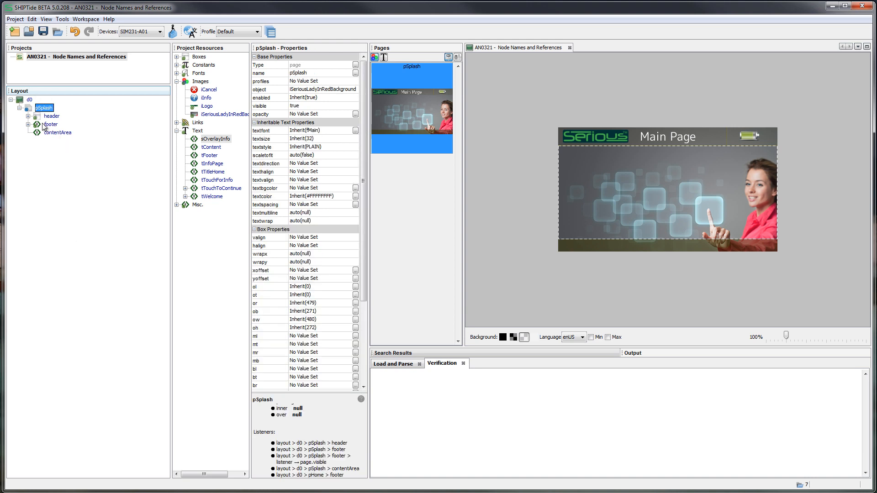
left_click(52, 117)
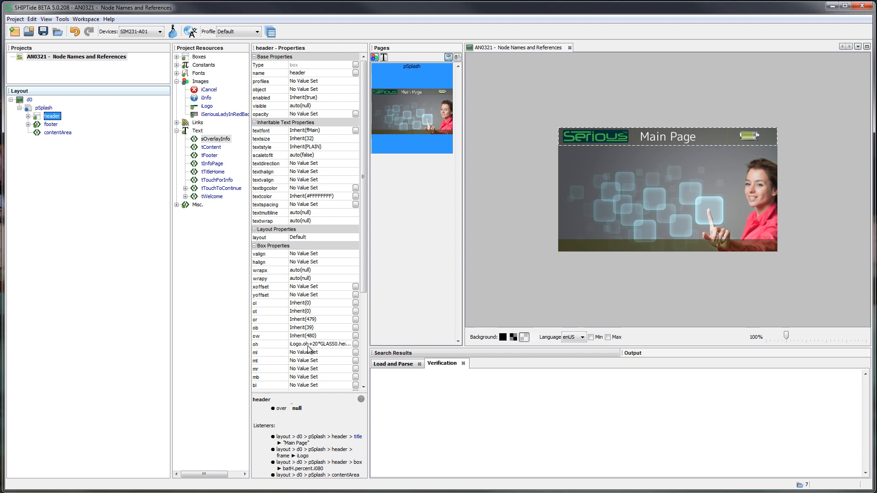
left_click(210, 108)
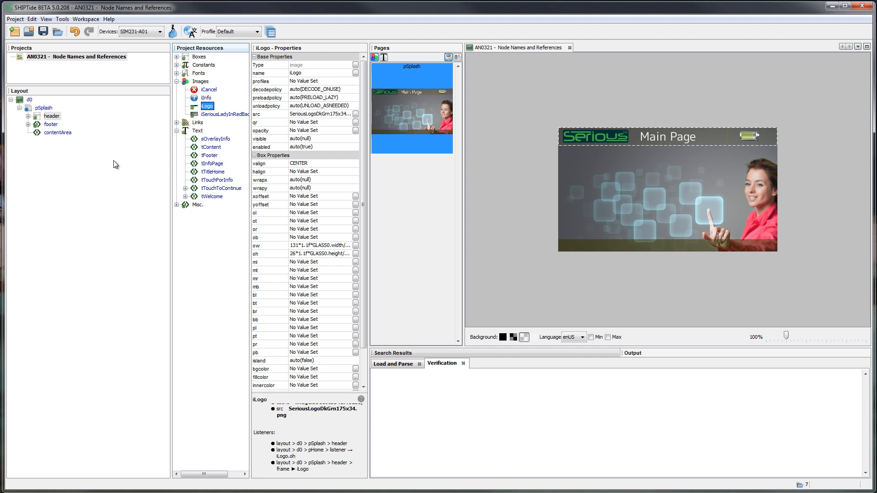
left_click(50, 118)
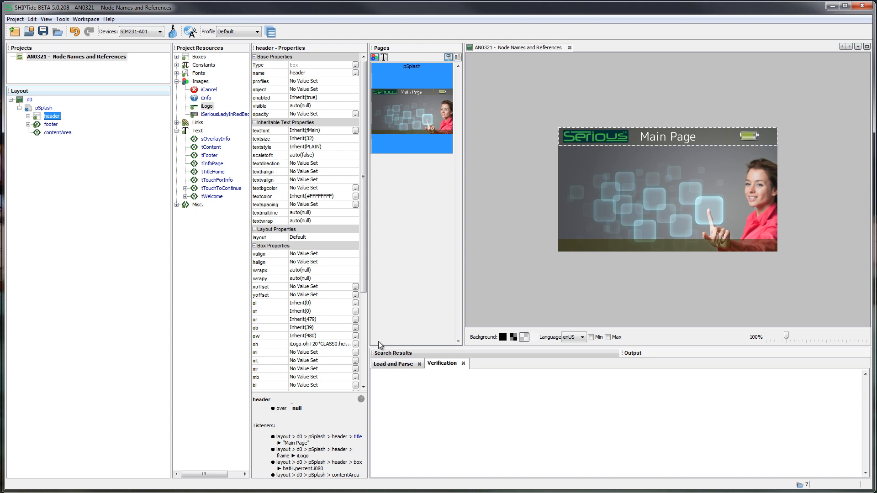
left_click_drag(369, 345, 421, 347)
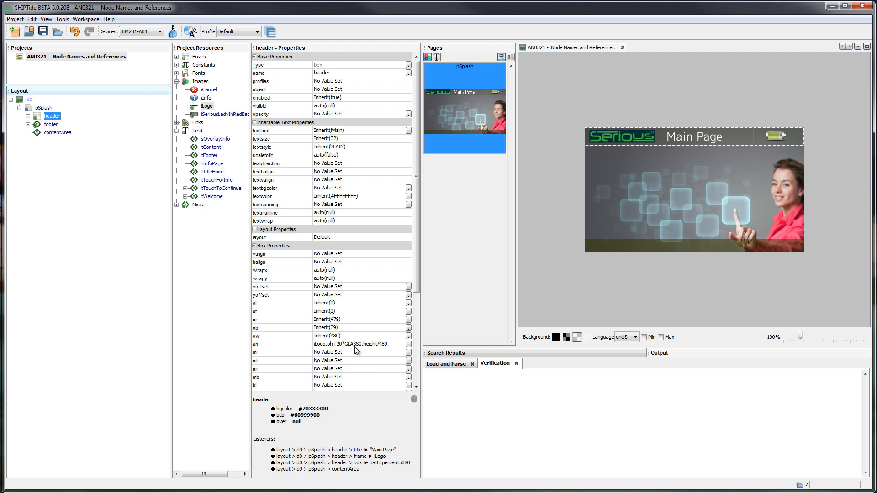
key("ctrl+s")
Step: Set the header box's oh formula to iLogo.oh+20*pSplash.oh/480, replacing the GLASS0.height reference
left_click(51, 134)
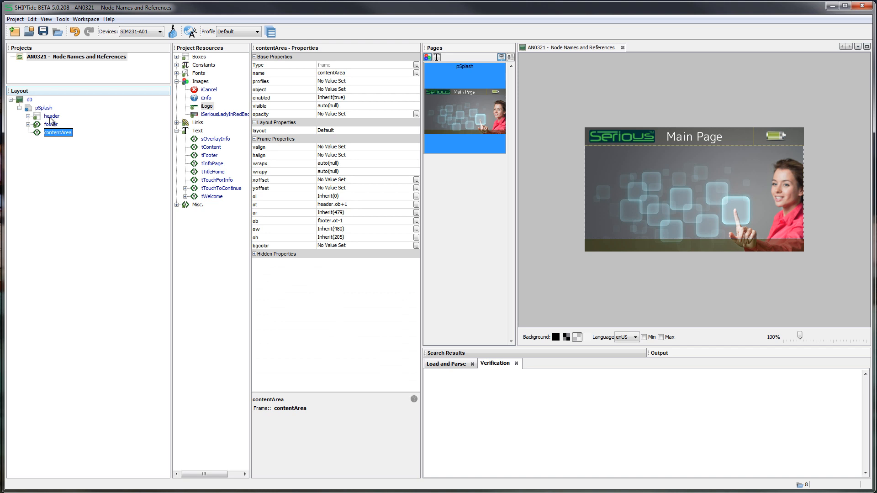
left_click(50, 117)
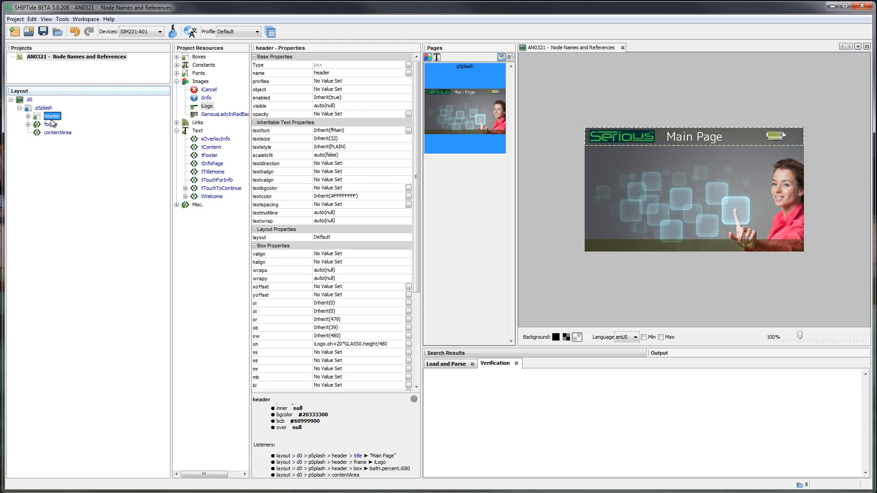
left_click(355, 345)
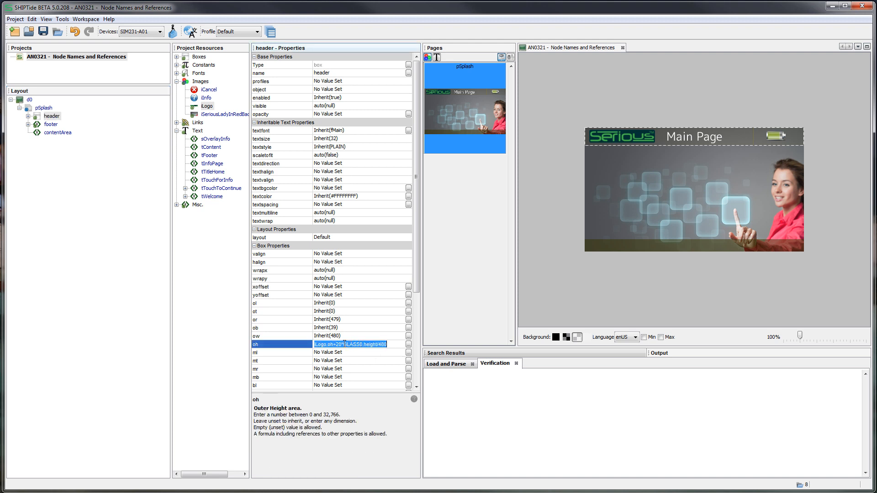
left_click_drag(343, 344, 378, 345)
type("pSpla")
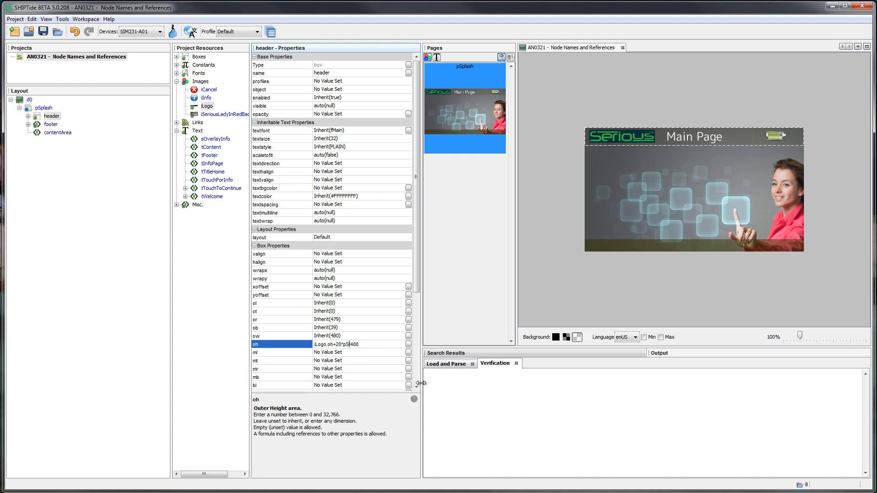
type("sh")
key("Return")
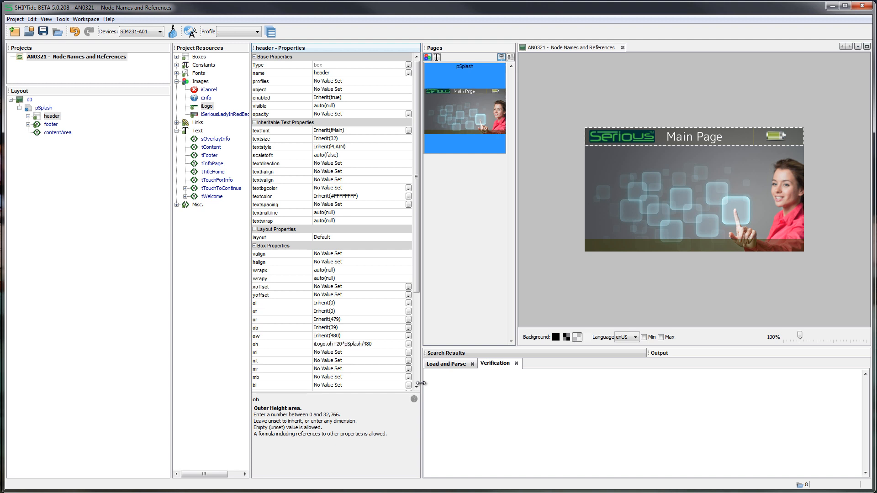
key("Return")
key("Left")
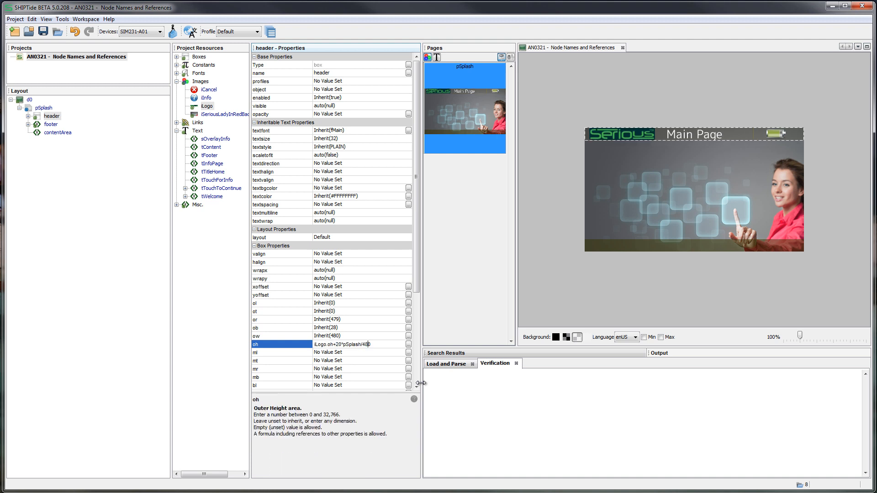
type(".oh")
key("Return")
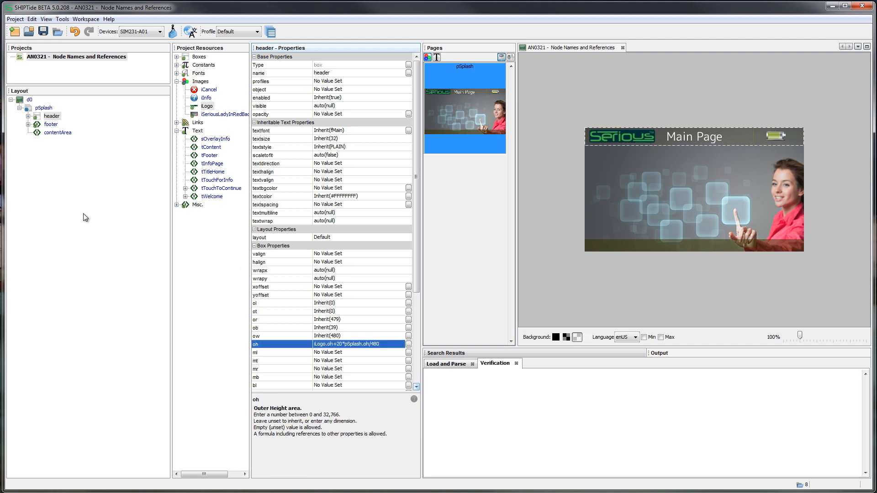
Step: Add a new box inside the contentArea frame of the pSplash page
left_click(43, 109)
left_click(52, 117)
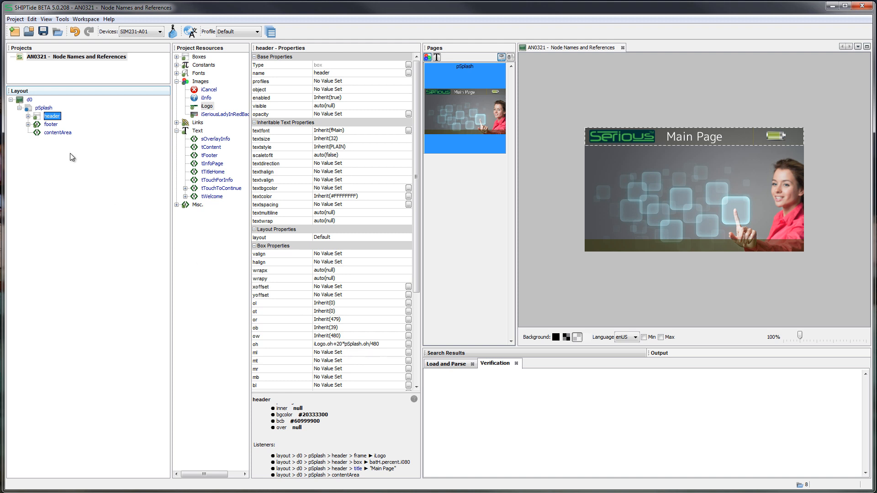
left_click(51, 133)
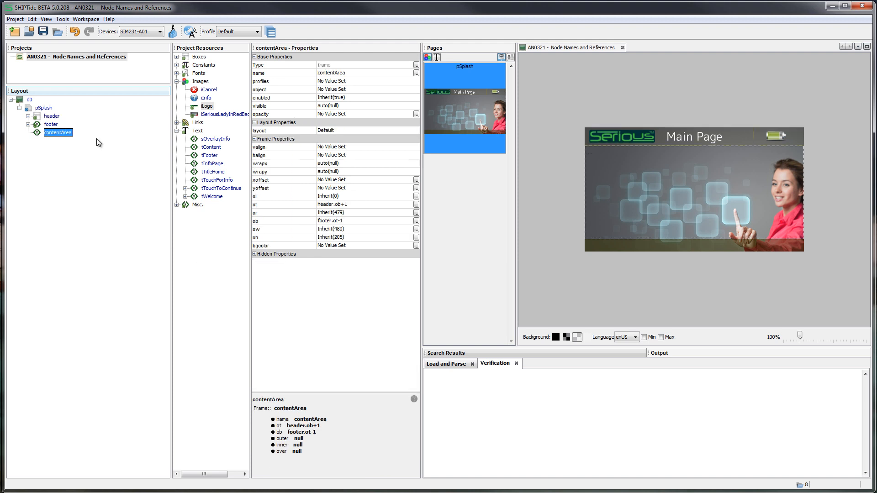
right_click(54, 135)
mouse_move(89, 172)
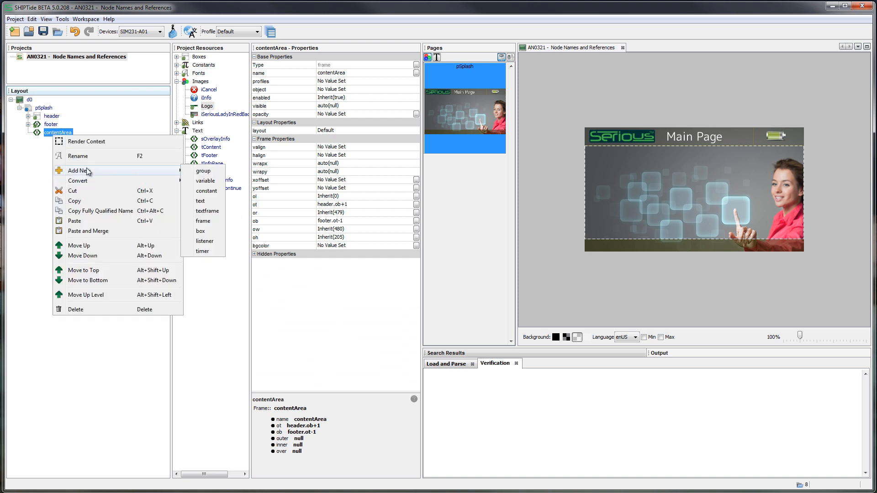
left_click(208, 232)
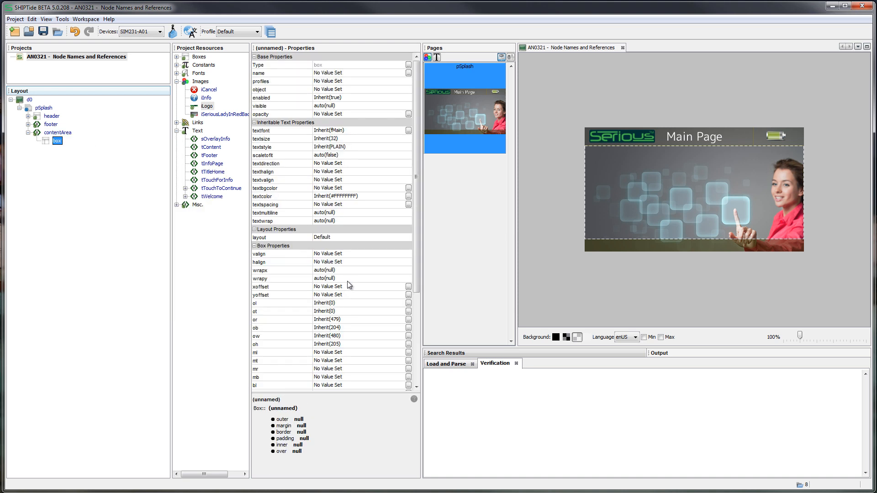
Step: Set the new box's bgcolor to the magenta swatch #FFCC0099
left_click_drag(416, 278, 416, 340)
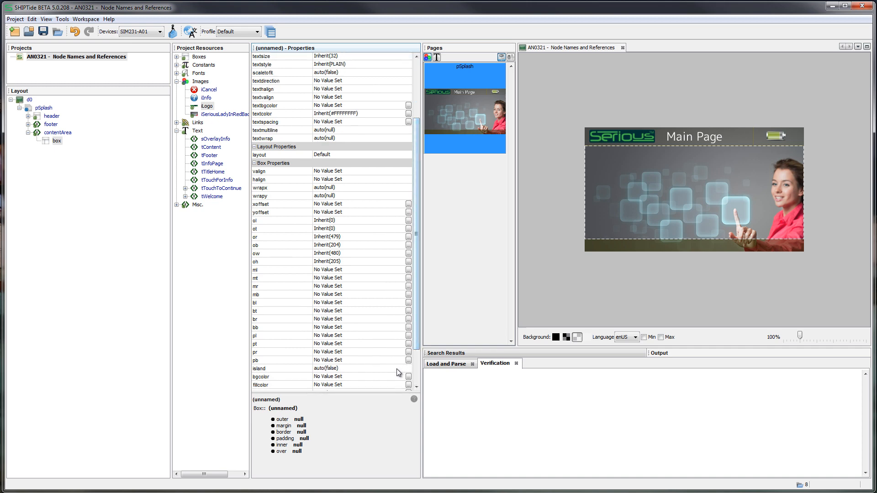
left_click(409, 377)
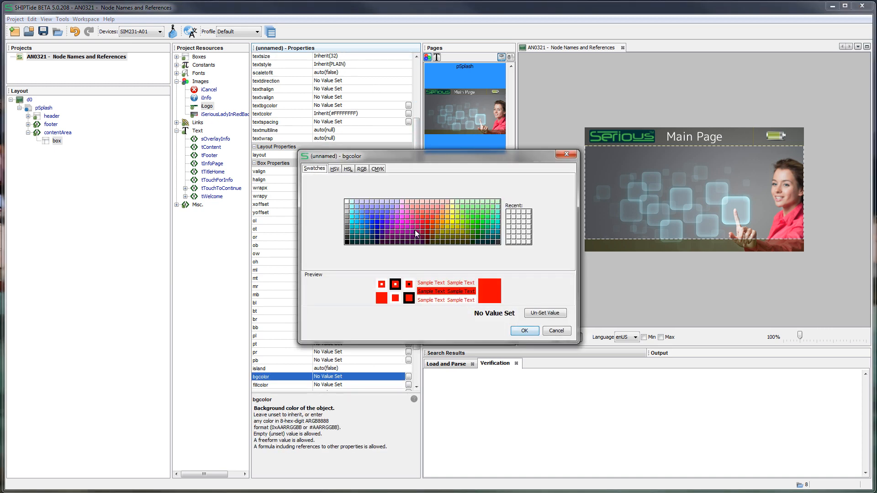
left_click(412, 228)
left_click(523, 331)
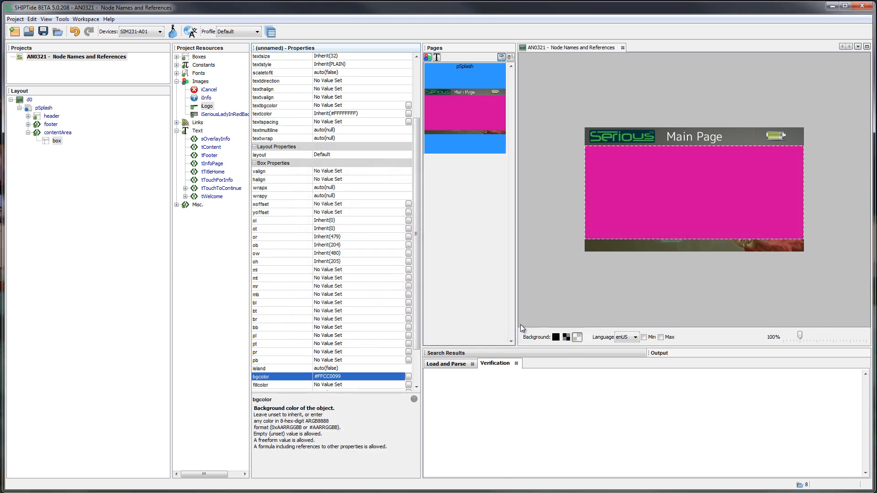
Step: Set the unnamed box's oh to 100 and its valign to CENTER
left_click(56, 142)
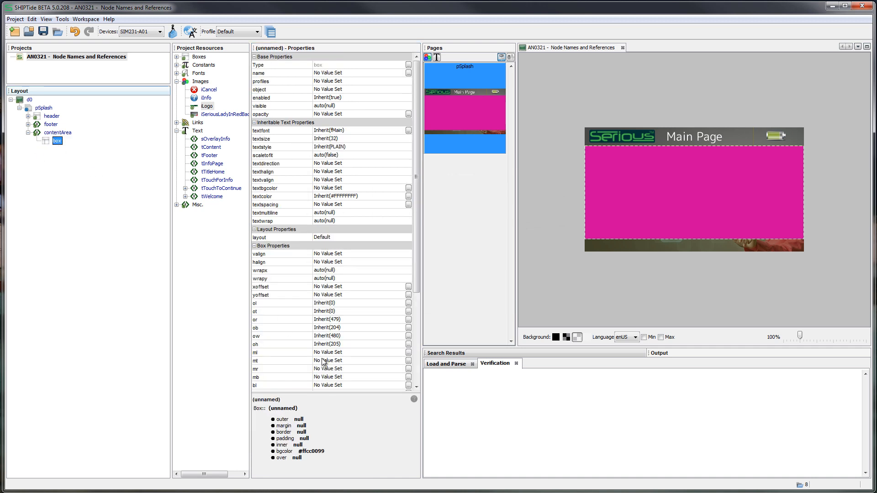
left_click(363, 344)
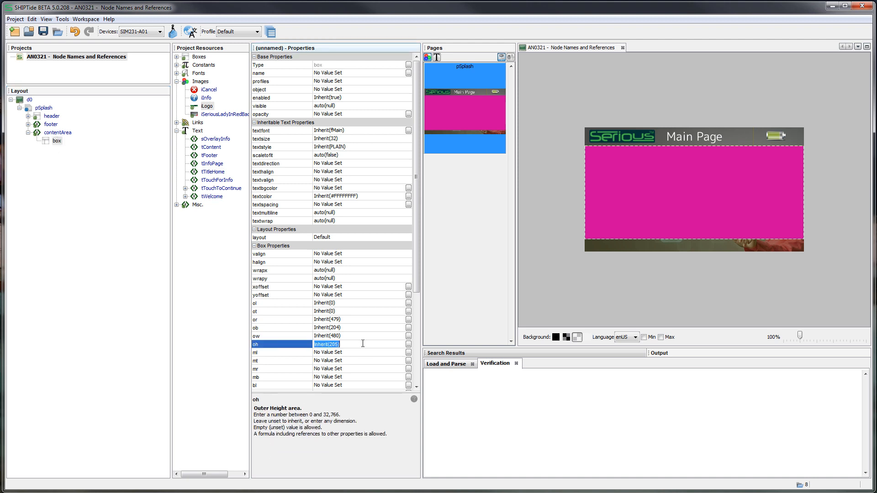
type("100")
key("Return")
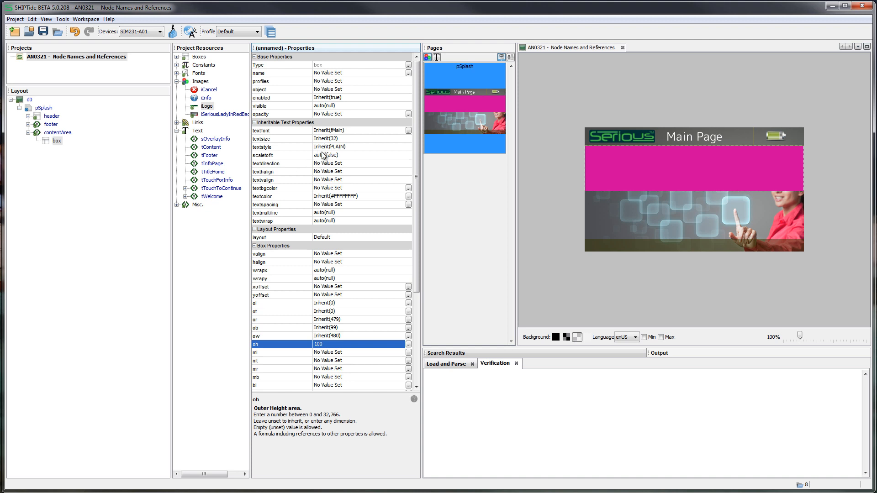
left_click(327, 255)
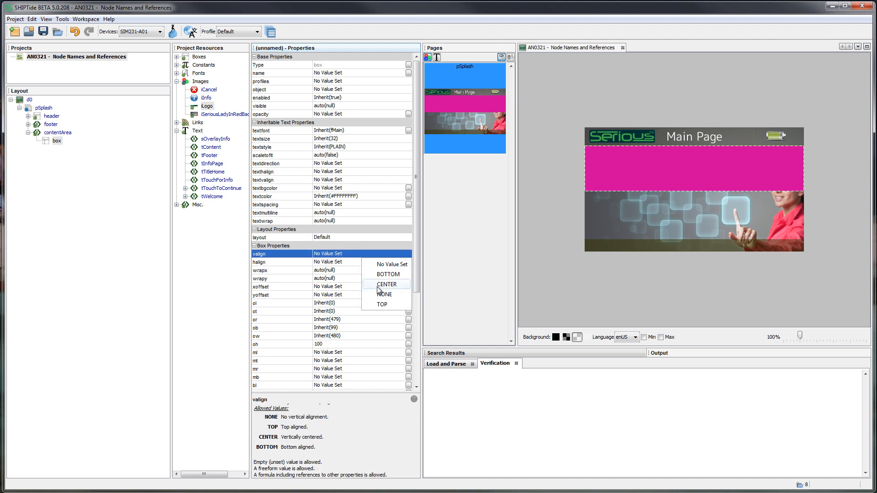
left_click(375, 289)
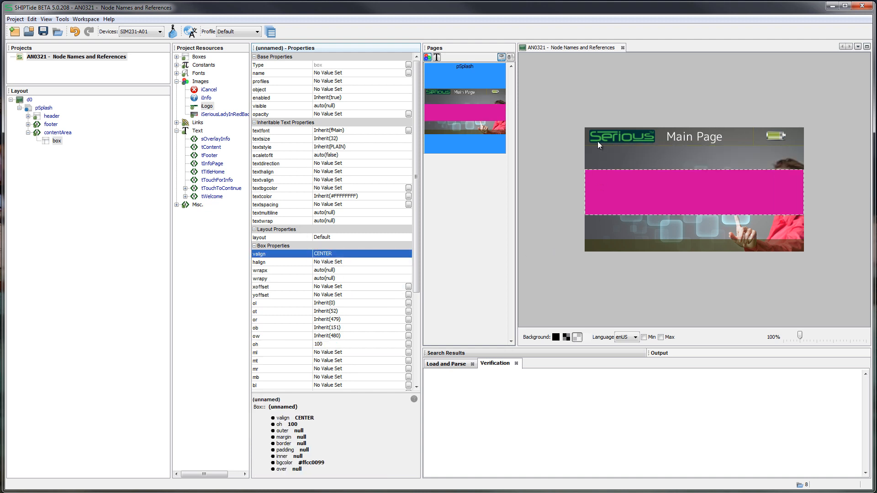
Step: Set the oh of the box inside contentArea to the formula contentArea.ih/2
left_click(63, 133)
left_click(57, 141)
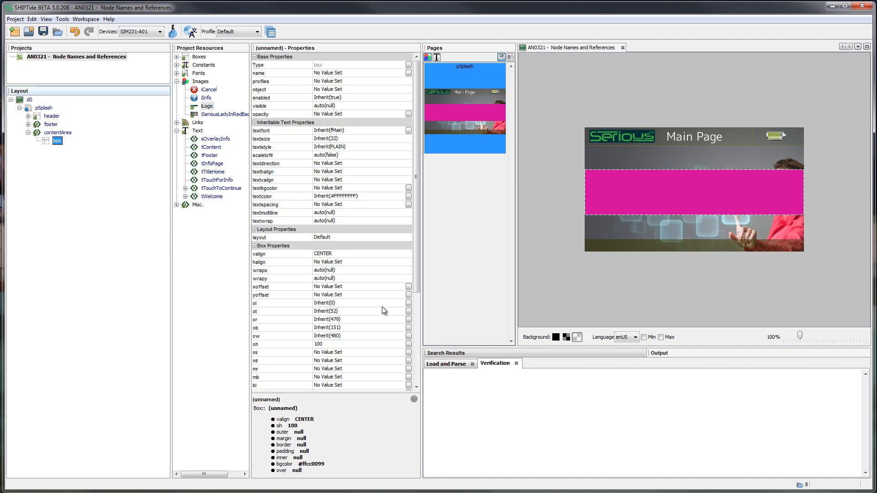
left_click(321, 345)
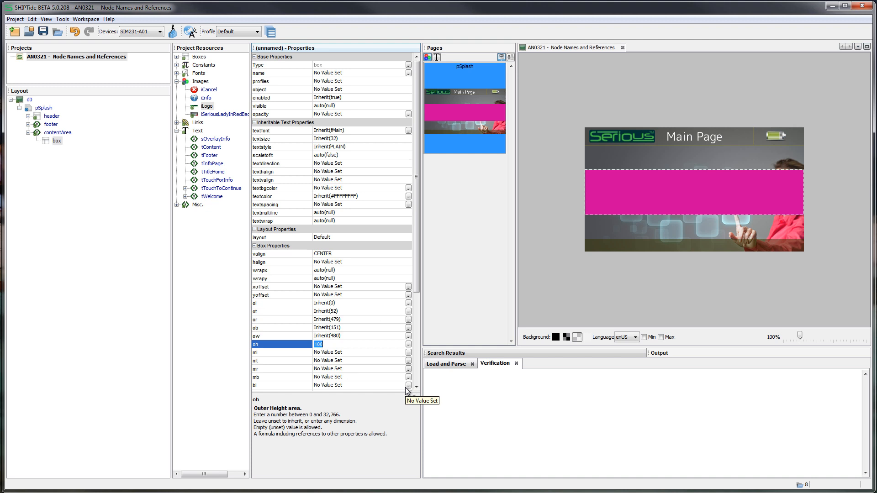
type("contentArea.ih")
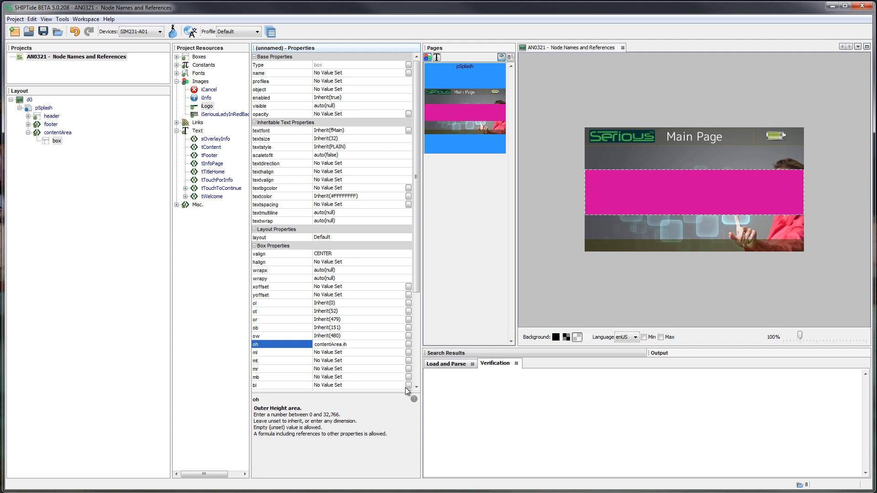
type("/2")
key("Return")
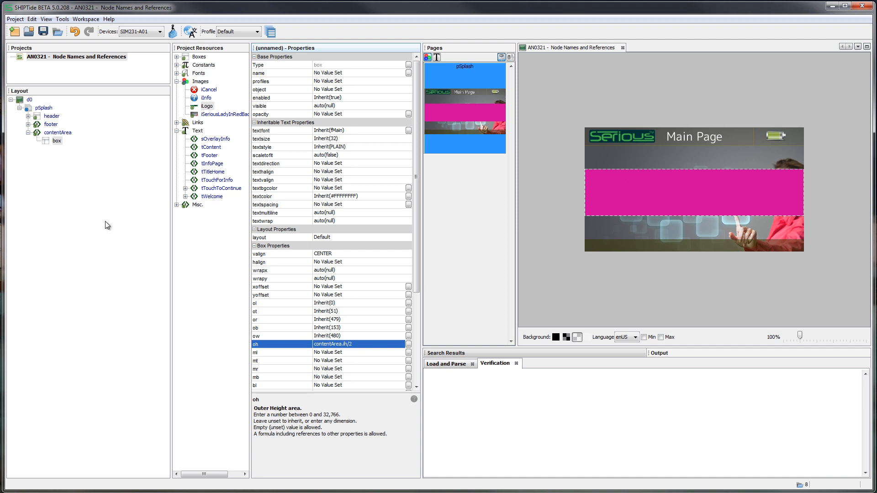
Step: Duplicate the pSplash page by copying it and pasting it into the d0 display
left_click(45, 108)
left_click(29, 100)
key("ctrl+v")
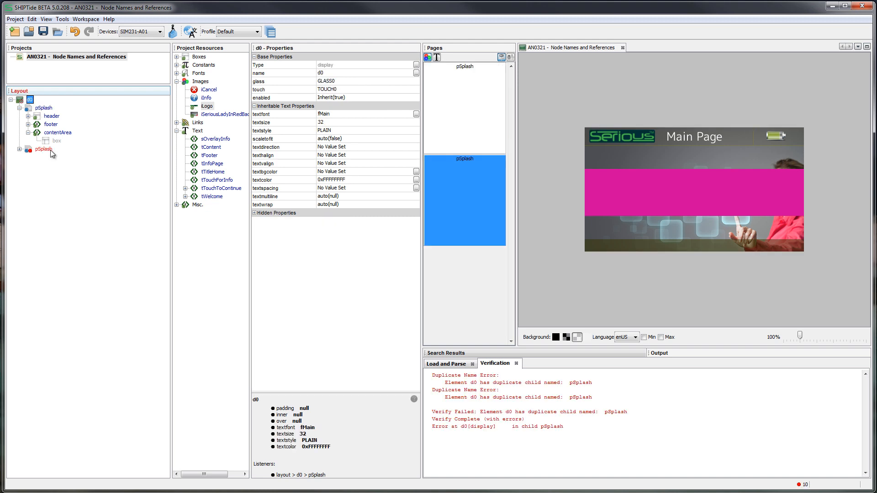
Step: Rename the duplicated pSplash page as pHome
left_click(44, 150)
left_click(346, 74)
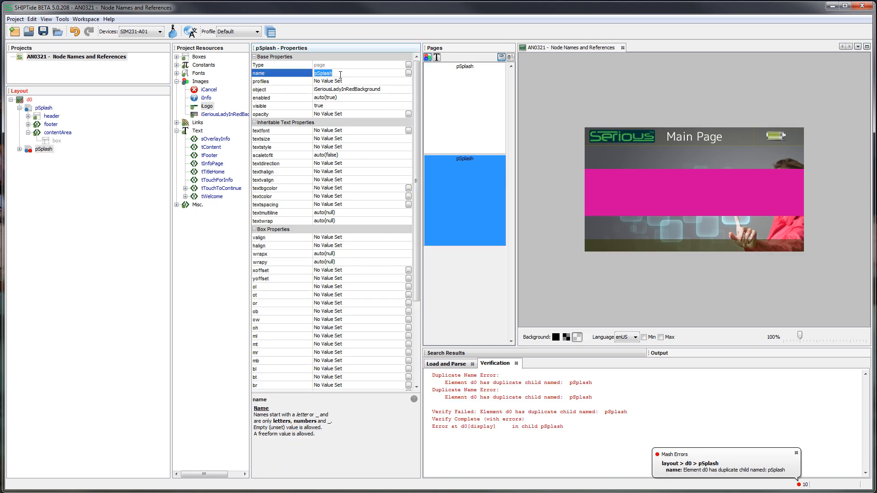
type("pH")
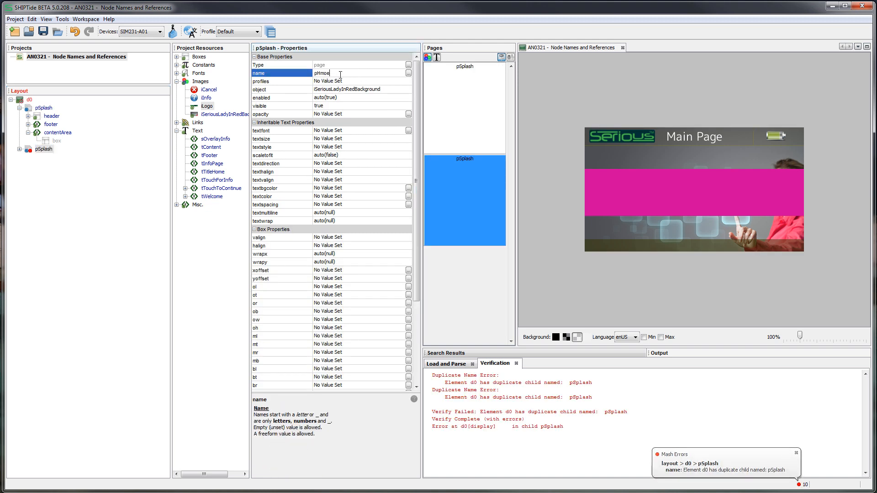
type("ome")
key("Return")
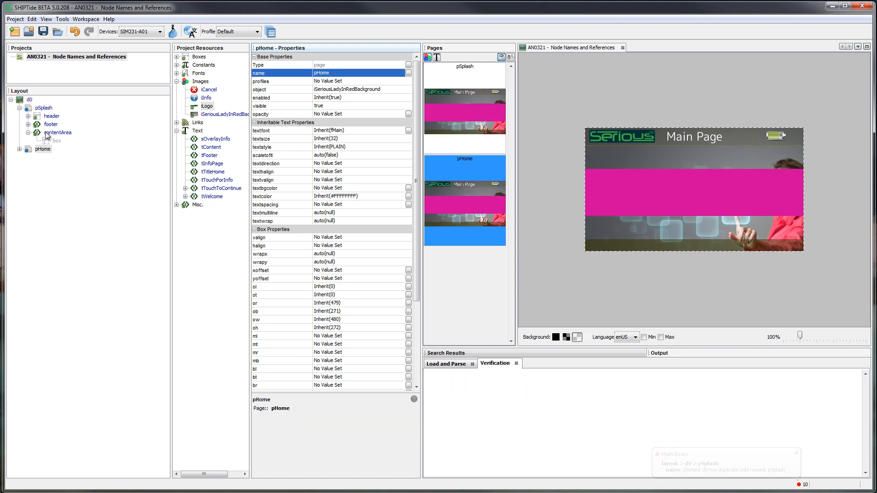
Step: Expand the pHome page, check its inner box's oh formula, and clear the name of its contentArea frame
left_click(18, 150)
left_click(58, 175)
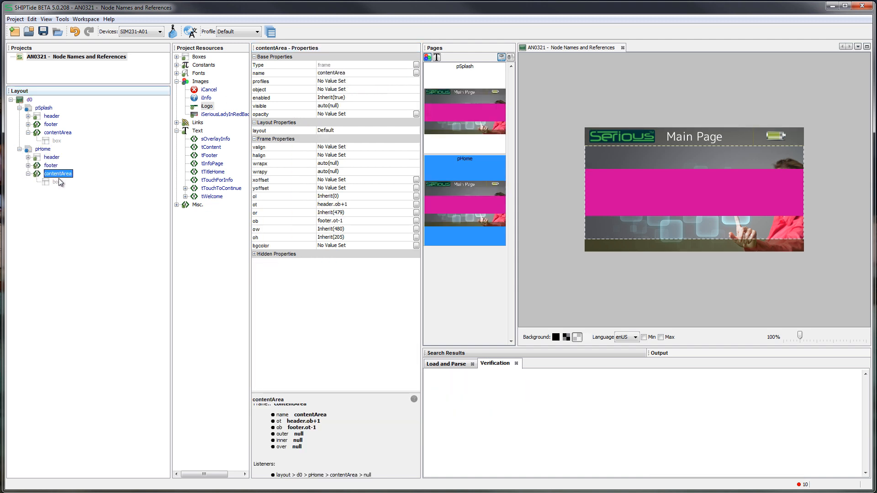
left_click(57, 182)
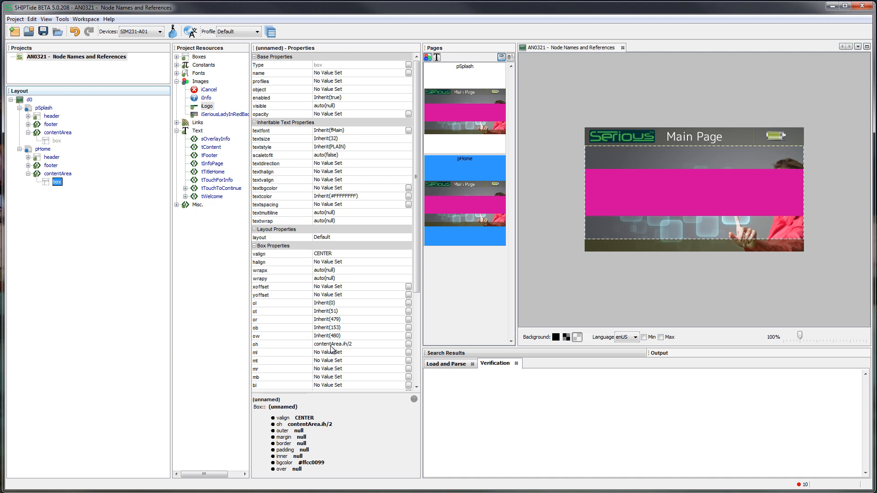
left_click(51, 174)
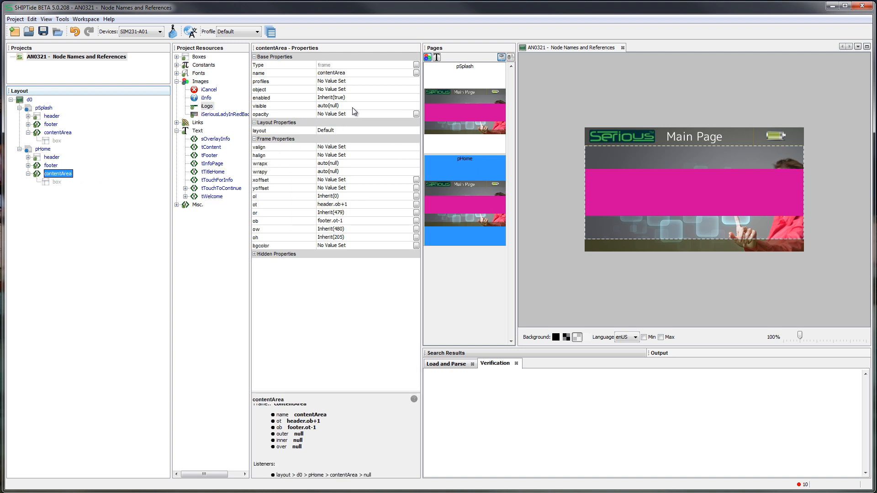
left_click(364, 73)
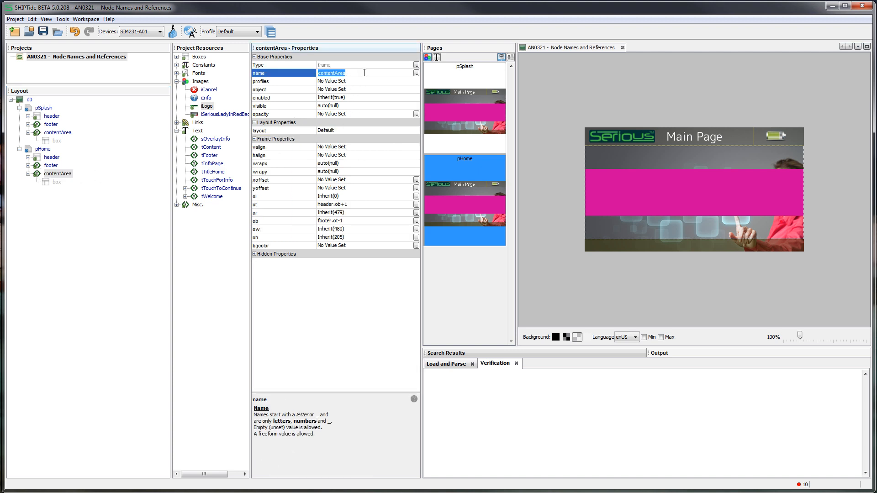
key("Delete")
key("Return")
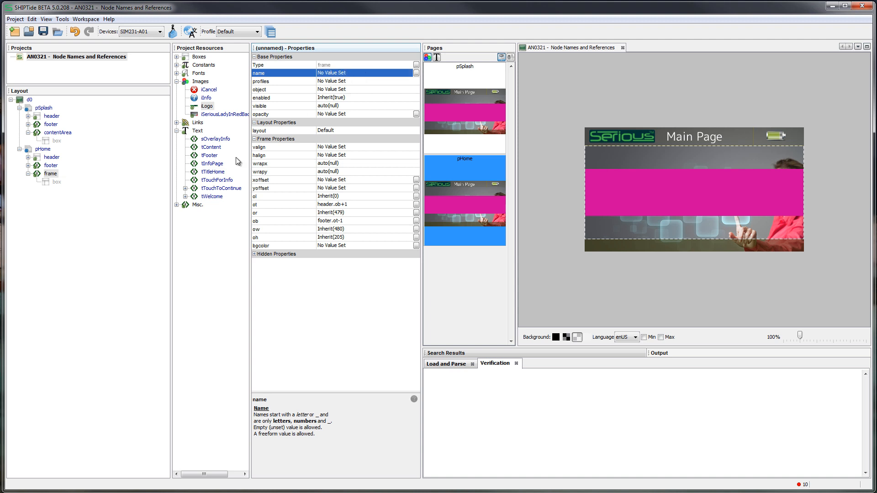
Step: Check the references between pHome's inner box and pSplash's contentArea, and convert the unnamed pHome frame to a box
left_click(56, 182)
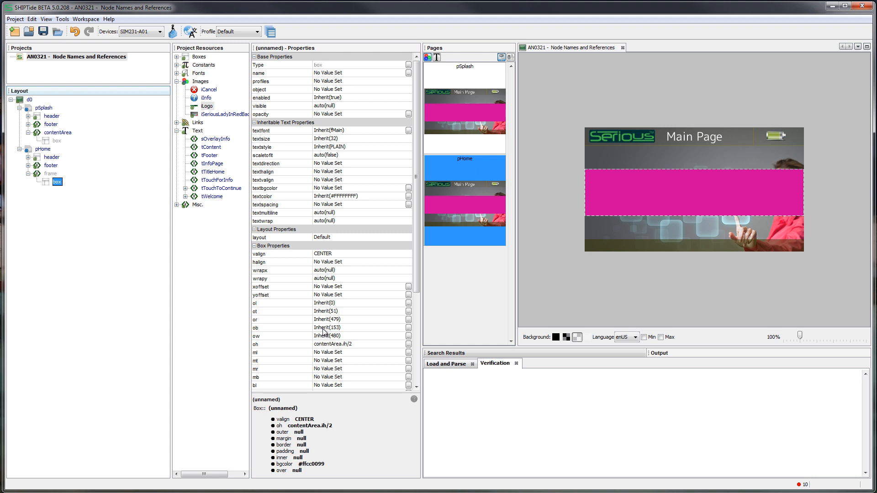
left_click(56, 133)
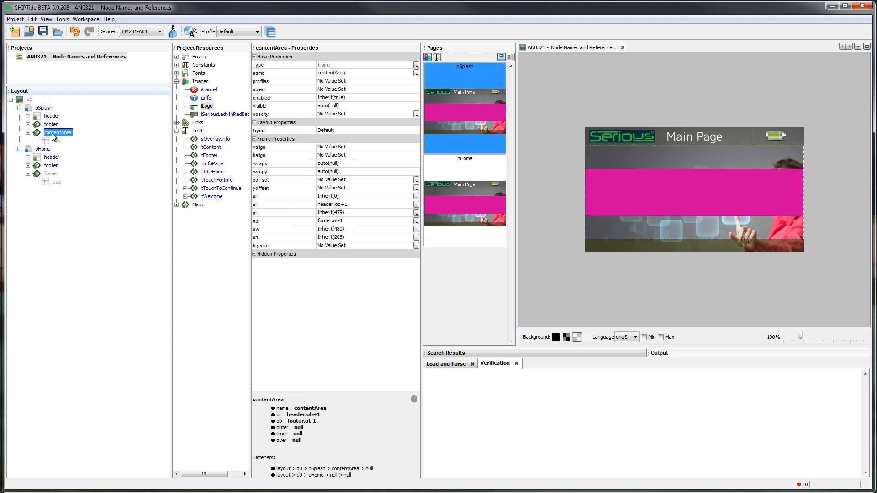
left_click(52, 174)
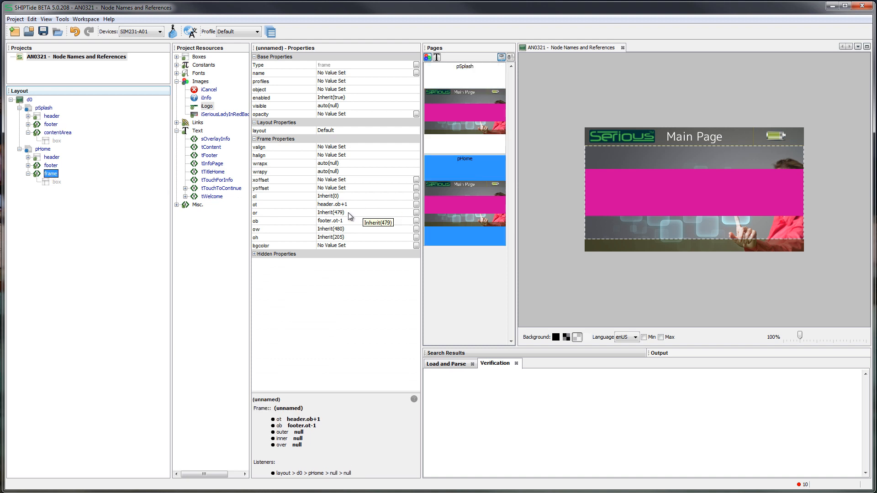
right_click(50, 175)
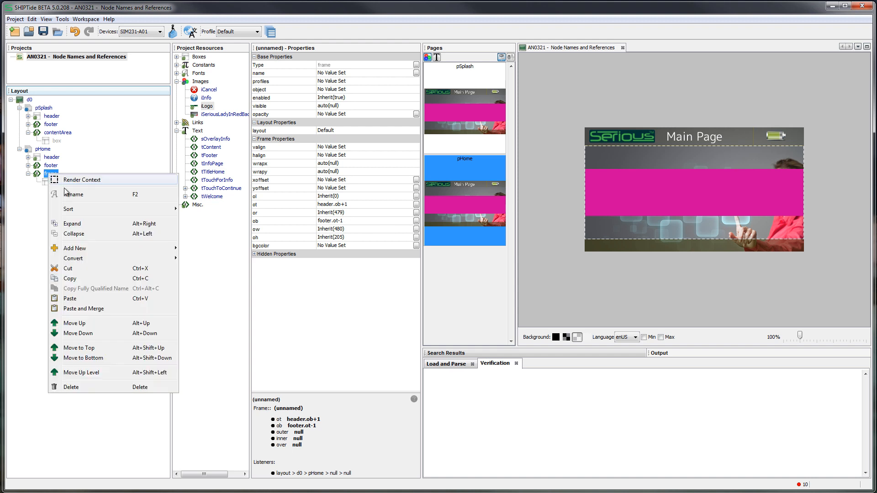
mouse_move(88, 257)
left_click(204, 261)
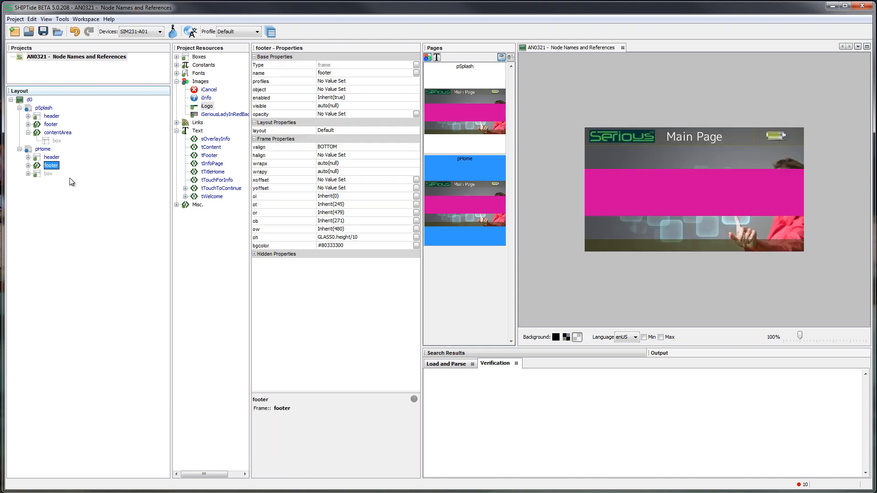
Step: Name the converted outer box on the pHome page contentArea2
left_click(50, 174)
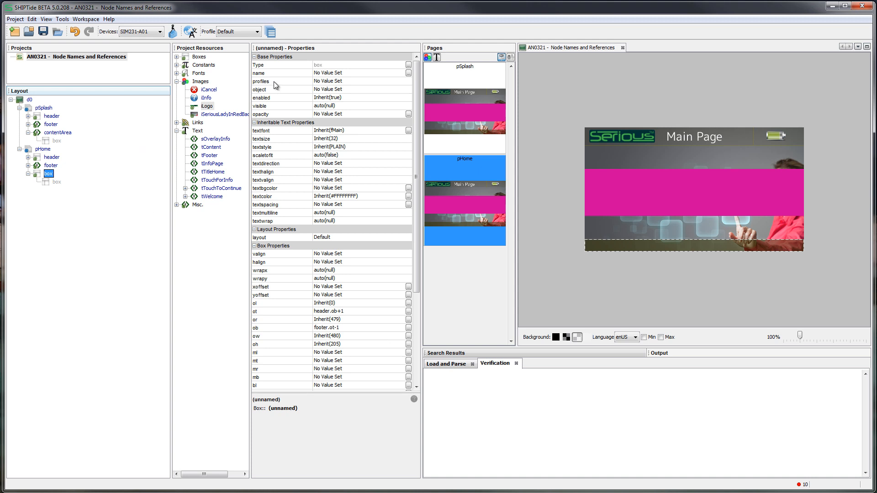
left_click(365, 73)
type("conte")
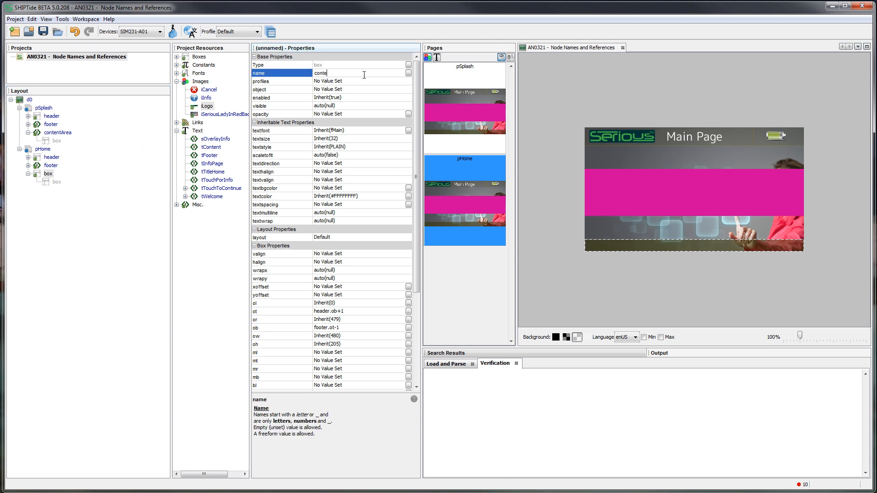
type("ntArea2")
key("Return")
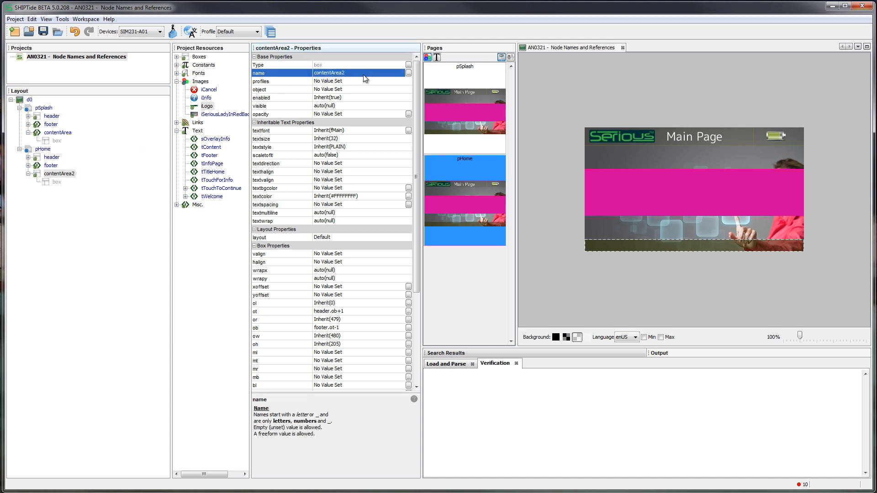
Step: Set the top margin (mt) of the contentArea2 box to 30
left_click(358, 360)
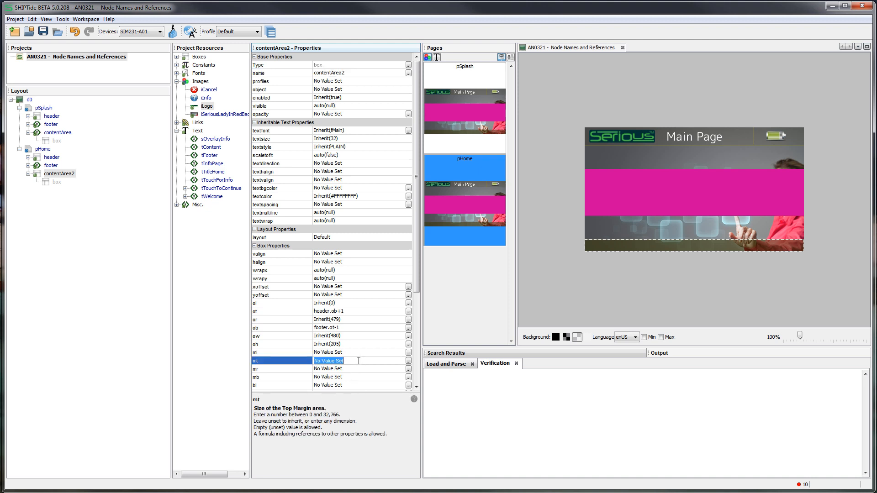
type("30")
key("Return")
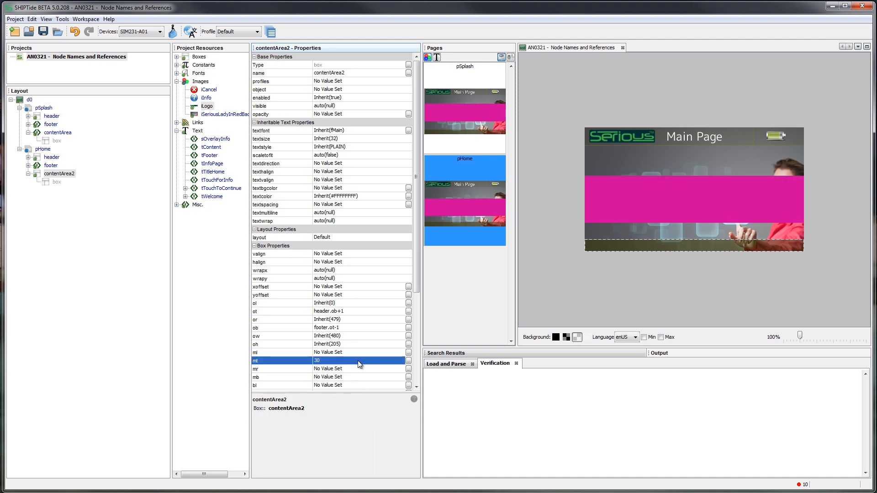
Step: Set the bottom margin (mb) of pHome's contentArea2 box to 30
key("Down")
key("Down")
key("Up")
key("Up")
key("Up")
key("Down")
key("Down")
key("Down")
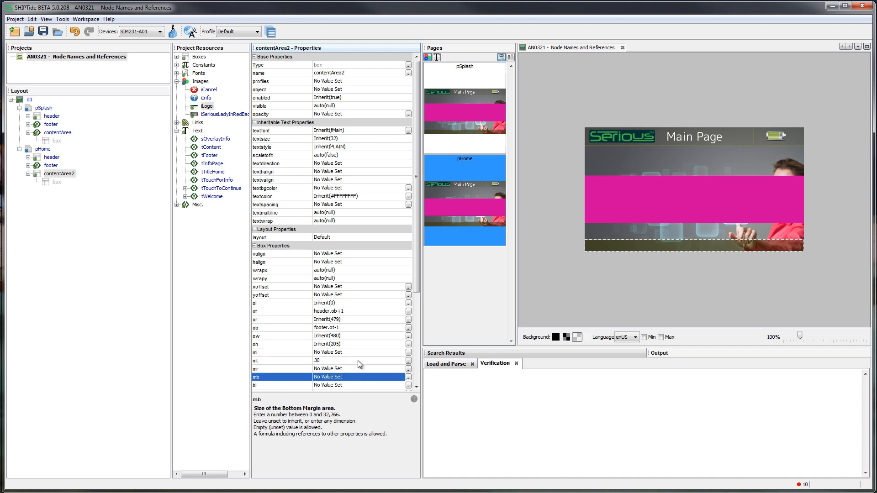
type("30")
key("Return")
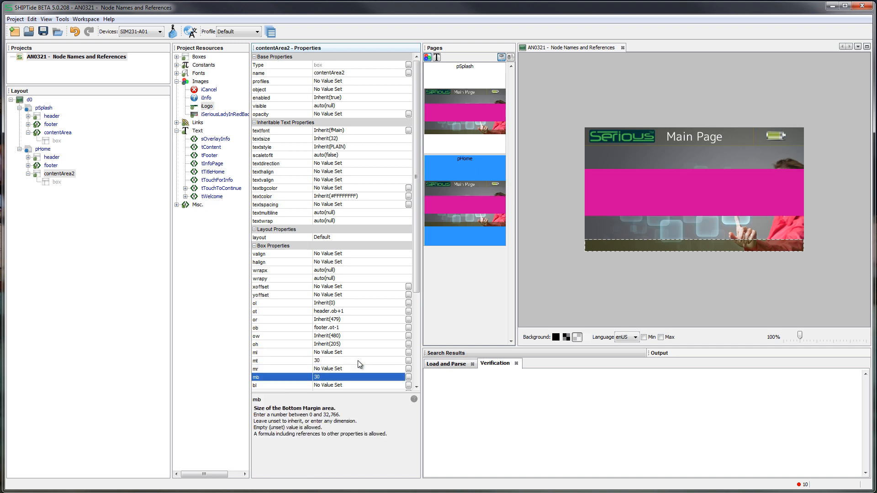
Step: Set the top margin (mt) of the contentArea2 box to 0
left_click(49, 172)
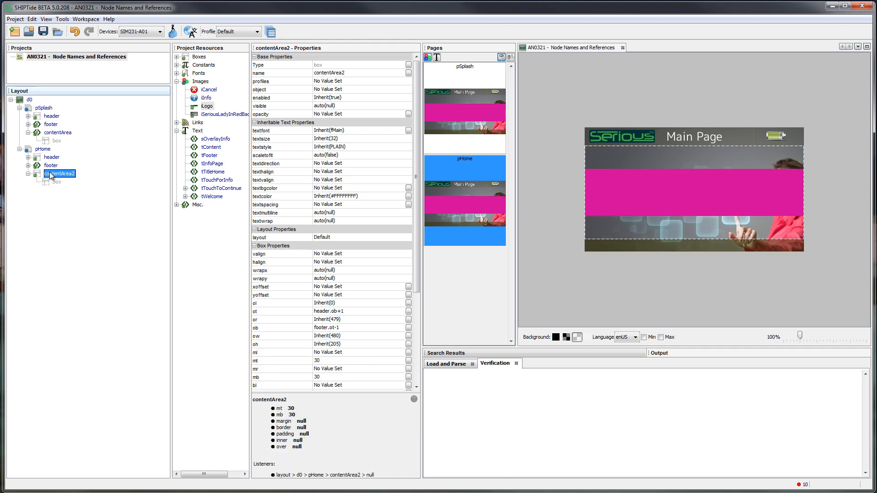
left_click(331, 361)
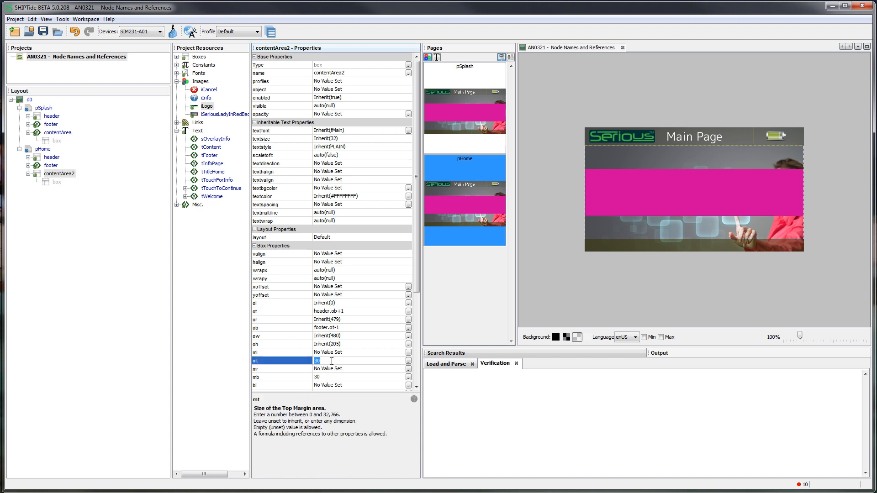
type("0")
key("Return")
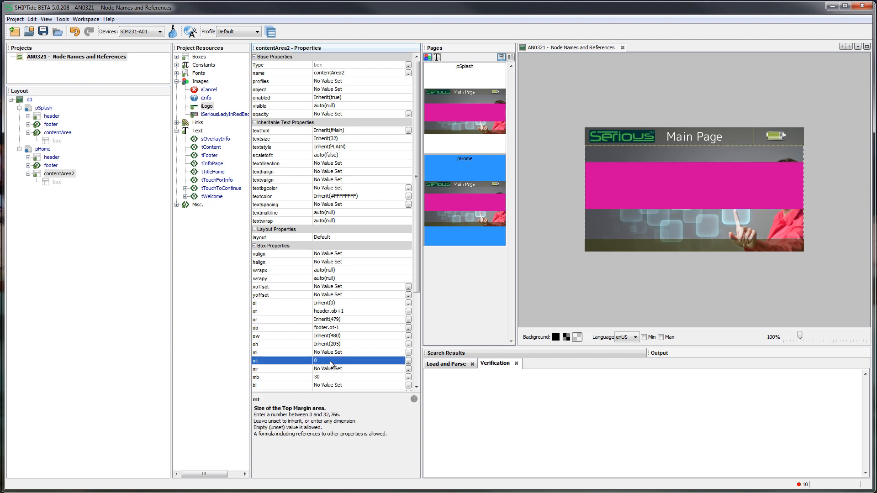
Step: Compare the inner boxes of pSplash and pHome, and set the oh formula of pHome's inner box to contentArea2.ih/2
left_click(58, 182)
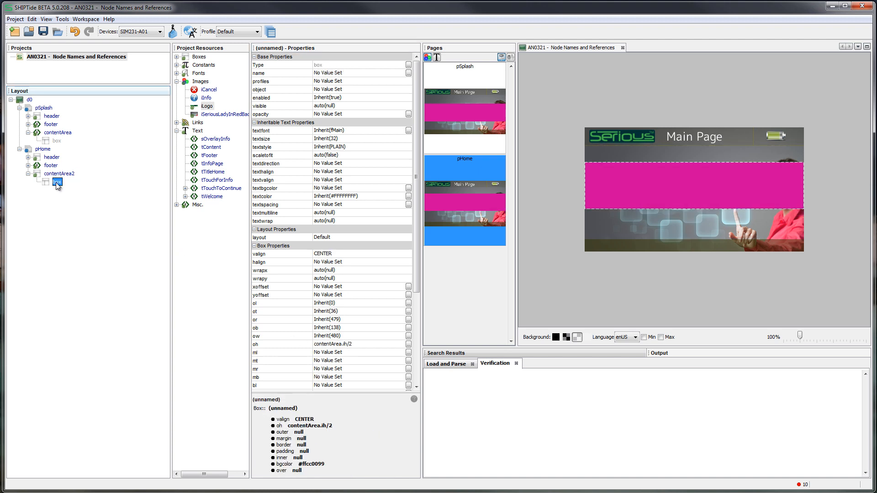
left_click(55, 176)
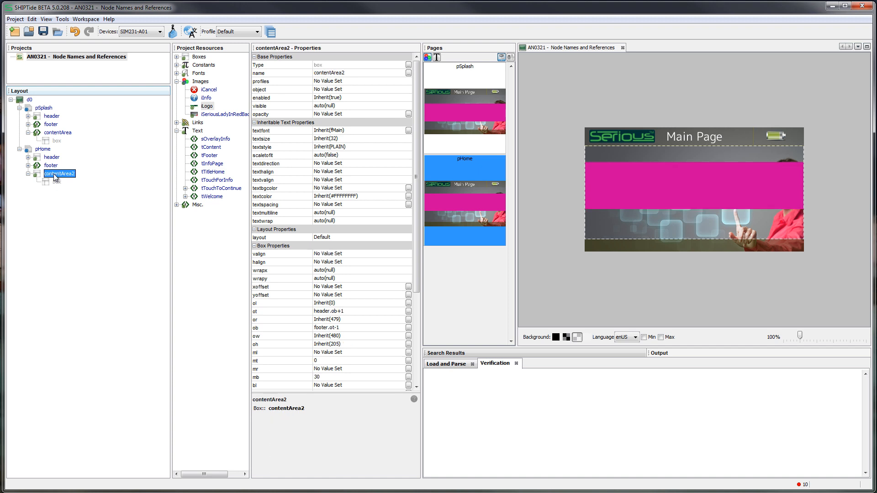
left_click(57, 182)
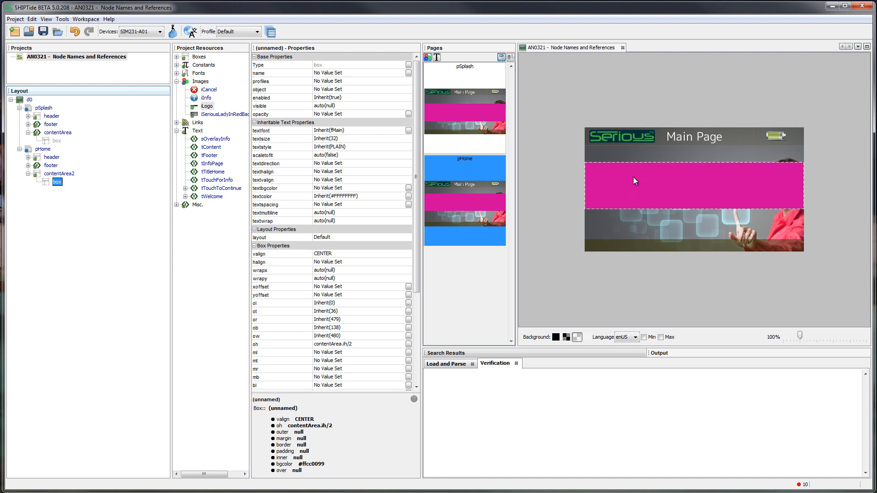
left_click(56, 141)
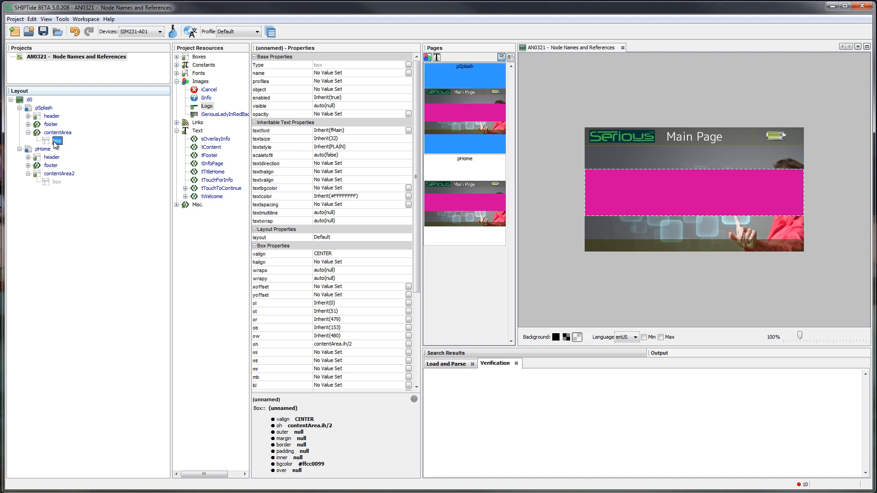
left_click(58, 182)
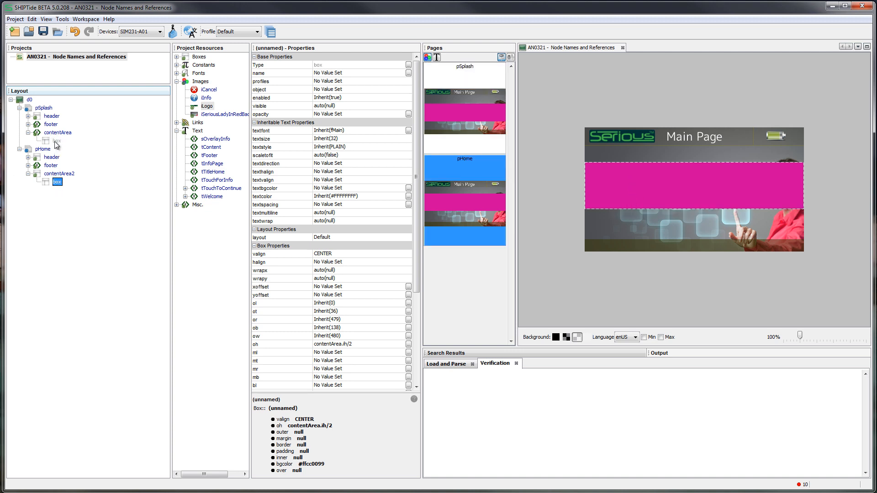
left_click(55, 141)
left_click(57, 182)
left_click(345, 345)
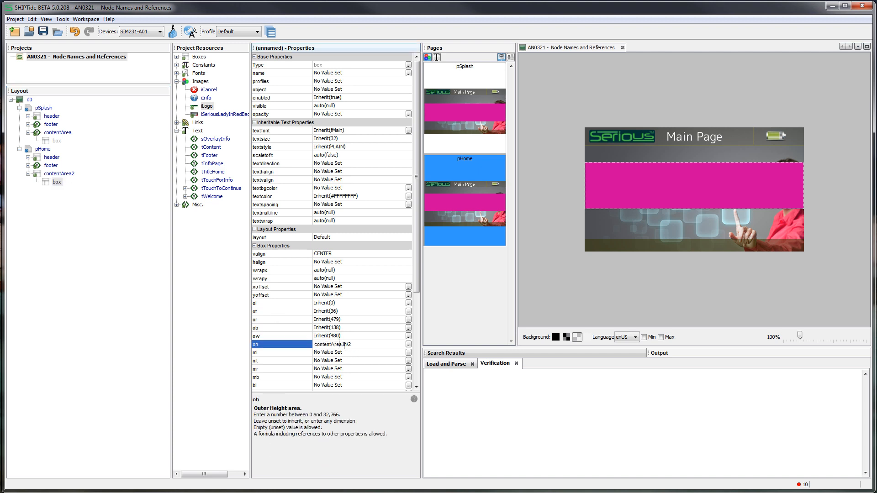
type("2")
key("Return")
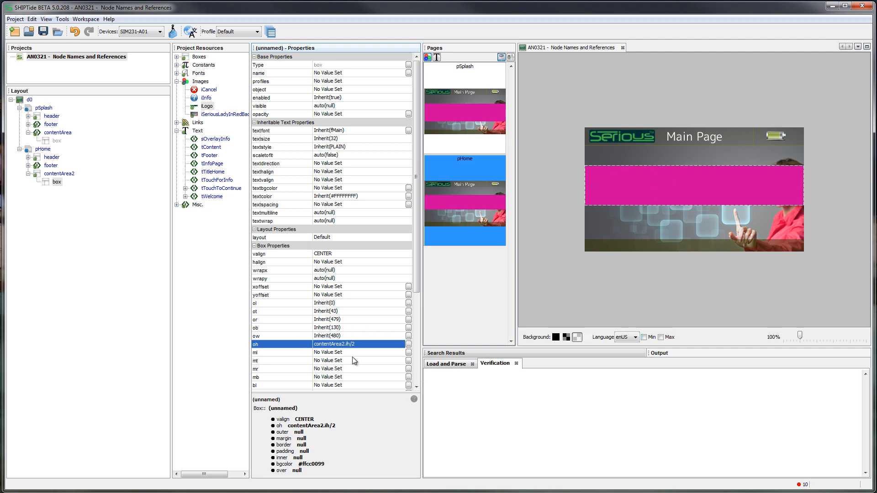
Step: Set the top margin (mt) of the contentArea2 box back to 30
left_click(59, 174)
left_click(350, 360)
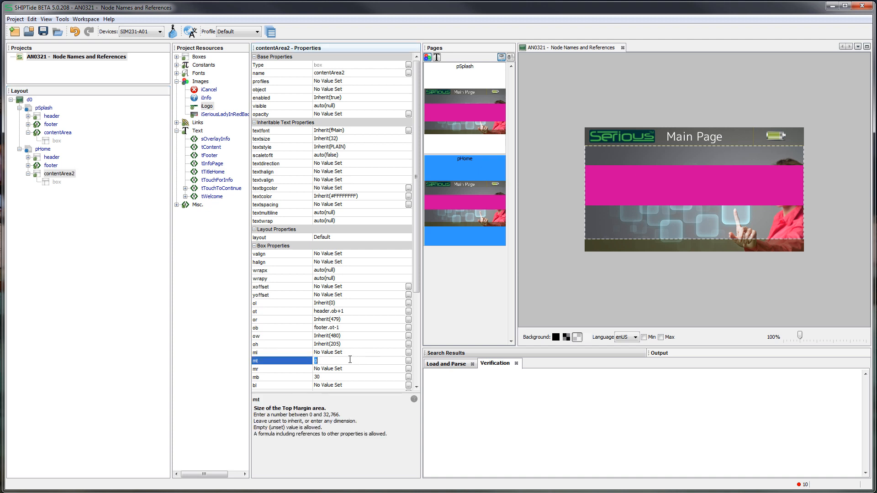
type("30")
key("Return")
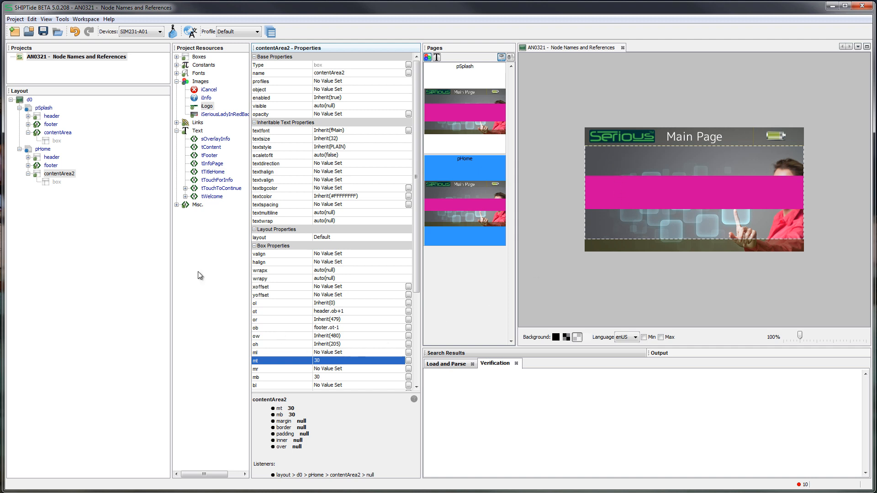
left_click(57, 182)
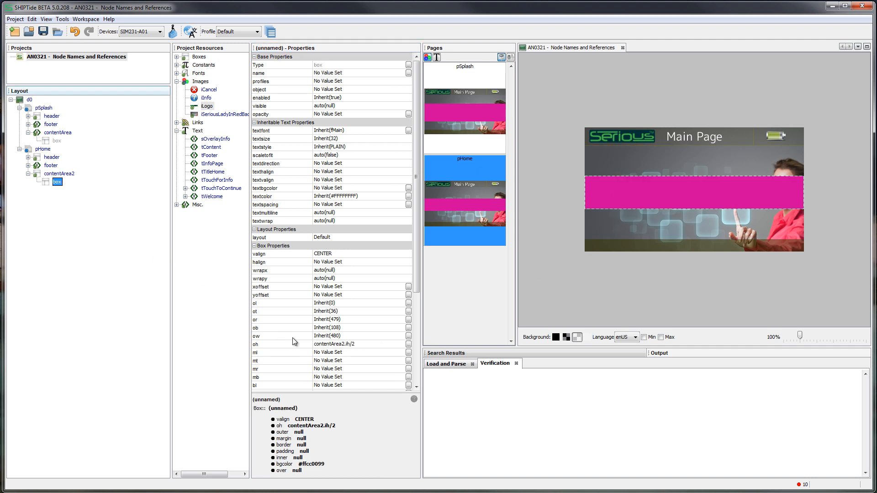
left_click(348, 344)
key("shift+Left")
key("shift+Left")
key("shift+Left")
key("shift+Left")
key("shift+Left")
key("shift+Left")
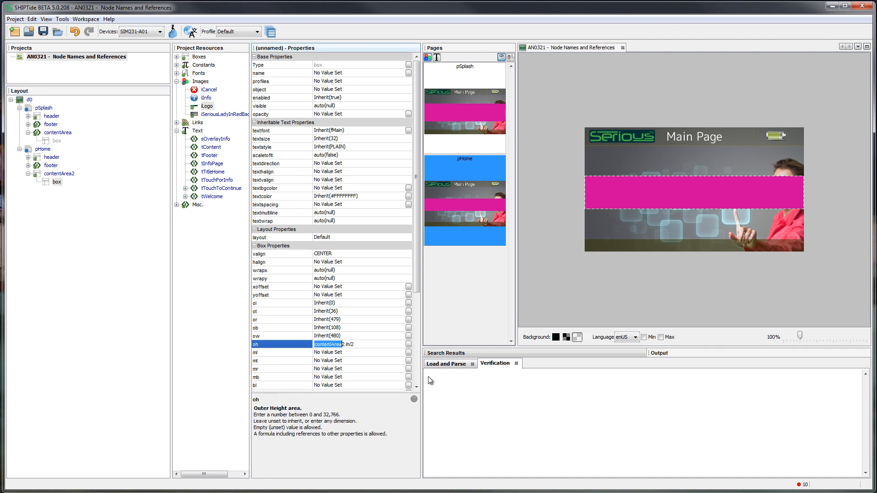
key("BackSpace")
key("Escape")
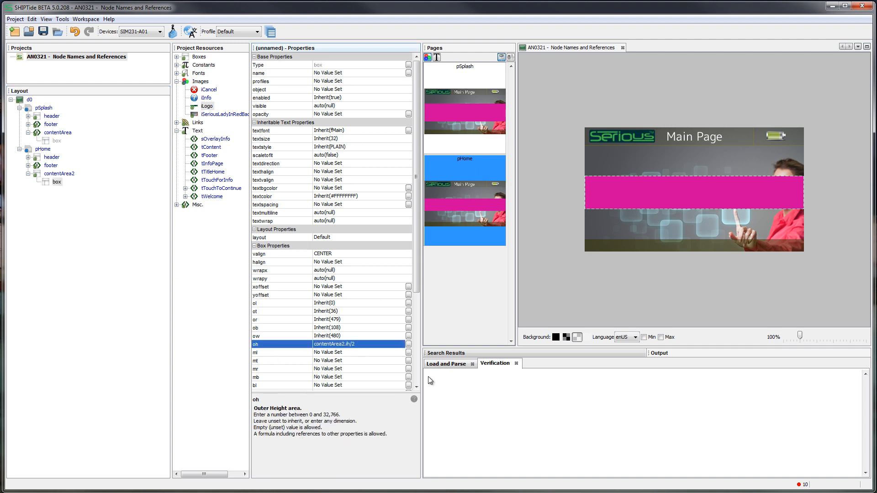
Step: Change the oh formula of pHome's inner box so it references pSplash's frame: contentArea.ih/2
key("F2")
key("Left")
key("Left")
key("Left")
key("Left")
key("Left")
key("Left")
key("Delete")
key("Return")
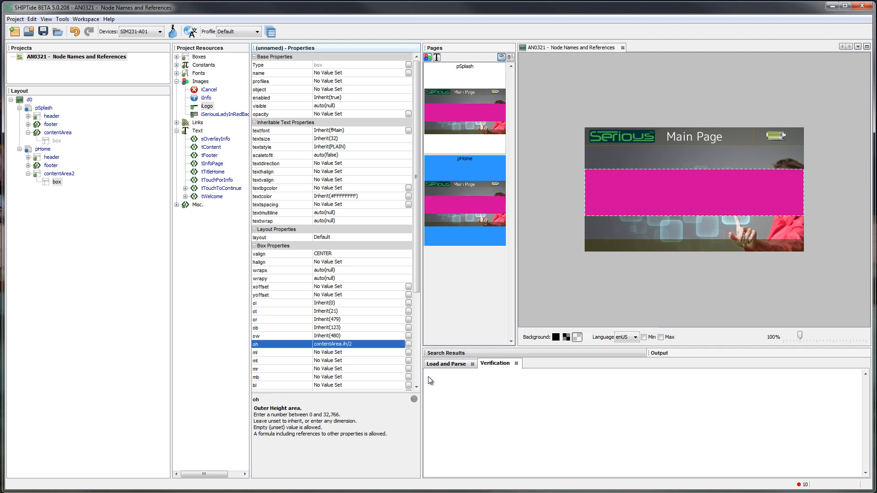
Step: Replace the node name in the oh formula of pHome's inner box with parent, making it parent.ih/2
left_click(54, 133)
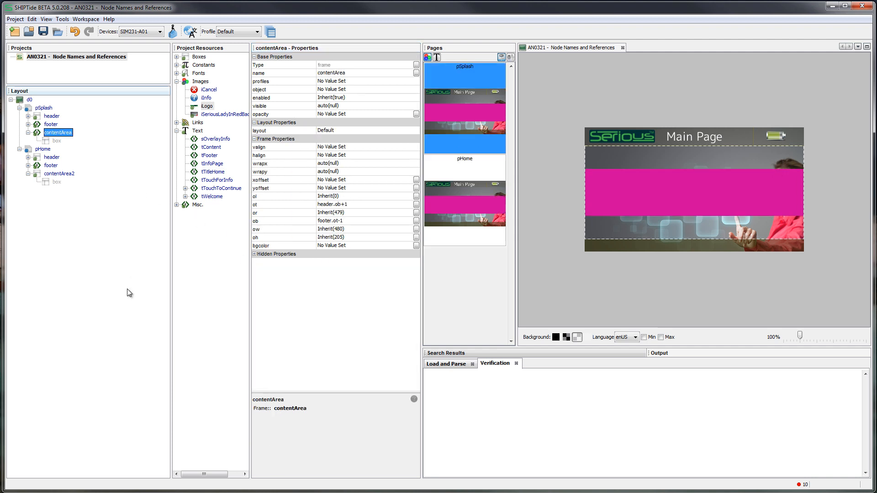
left_click(58, 180)
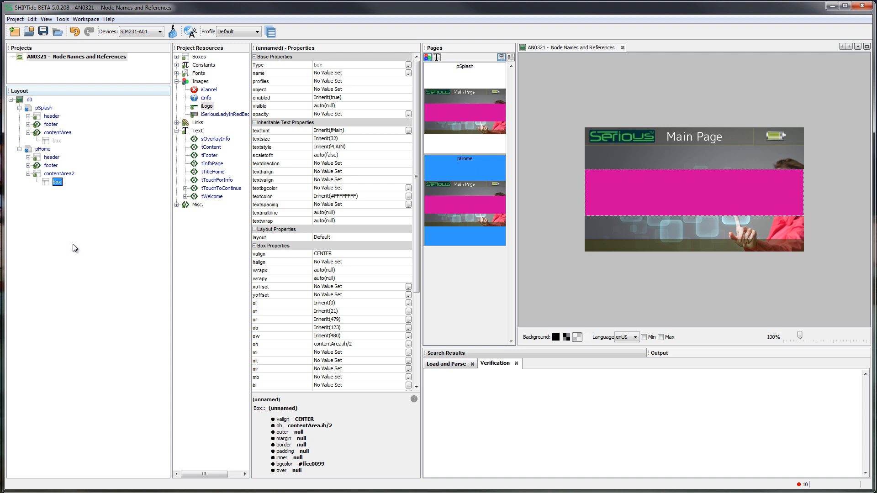
left_click(336, 345)
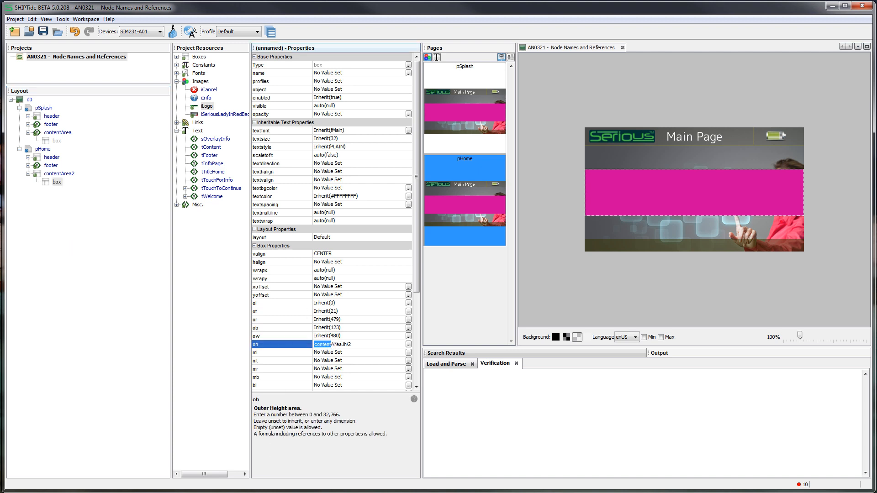
left_click(57, 183)
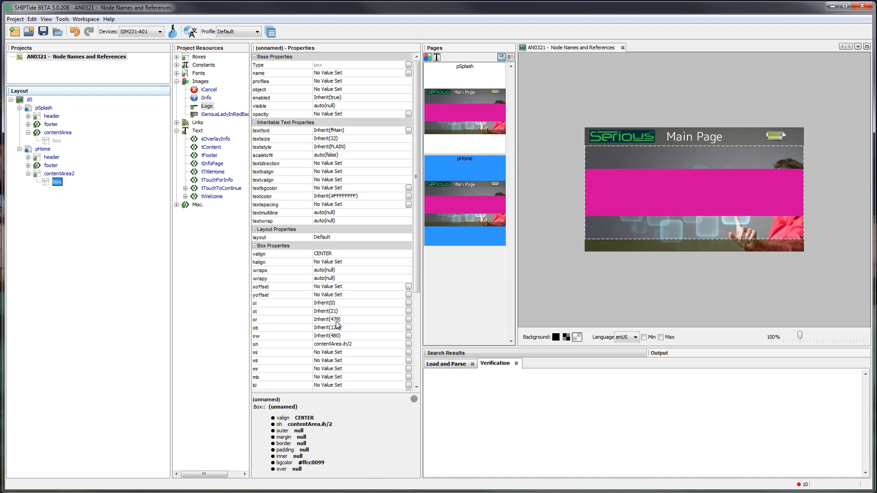
double_click(338, 345)
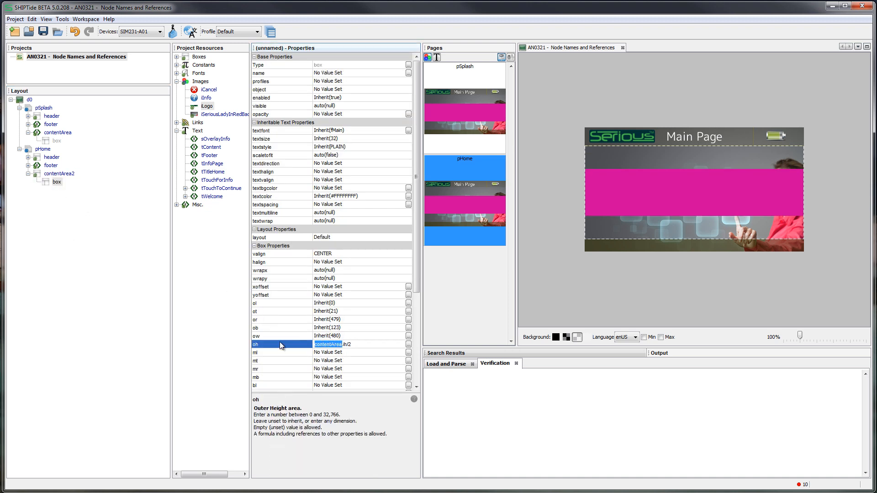
type("parent")
key("Return")
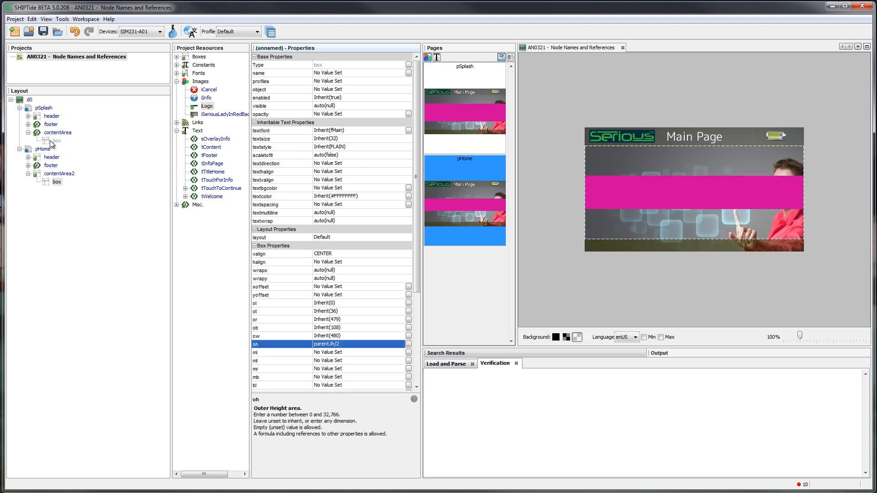
Step: Set the oh formula of the inner box in pSplash's contentArea to parent.ih/2
left_click(57, 141)
left_click(277, 344)
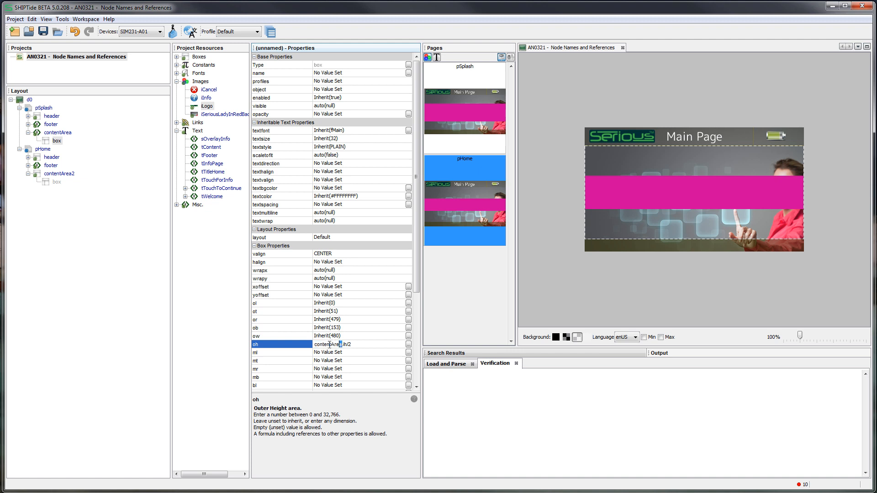
type("parent")
key("Return")
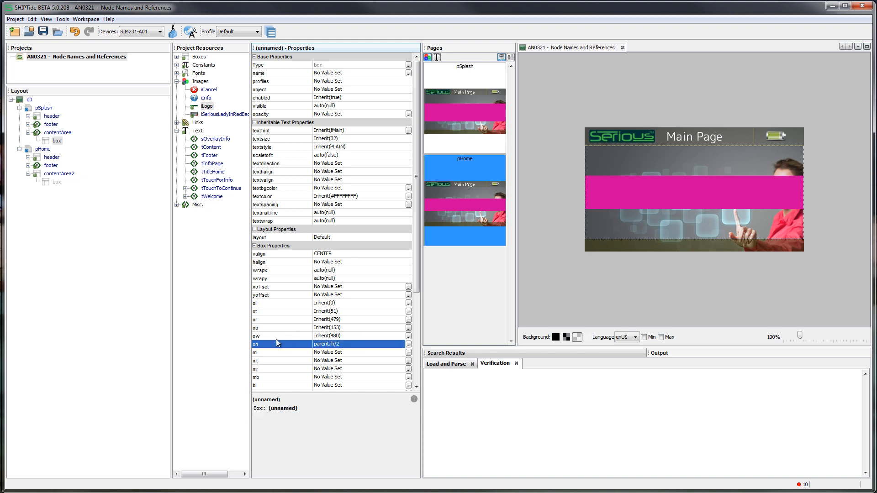
Step: Check the oh formula of contentArea2's inner box, and paste a copy of that box into pHome's footer
left_click(56, 182)
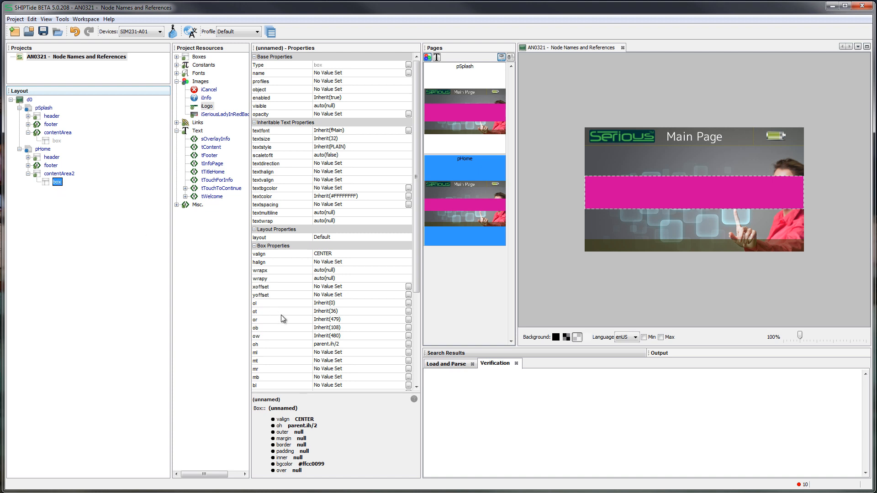
left_click(320, 345)
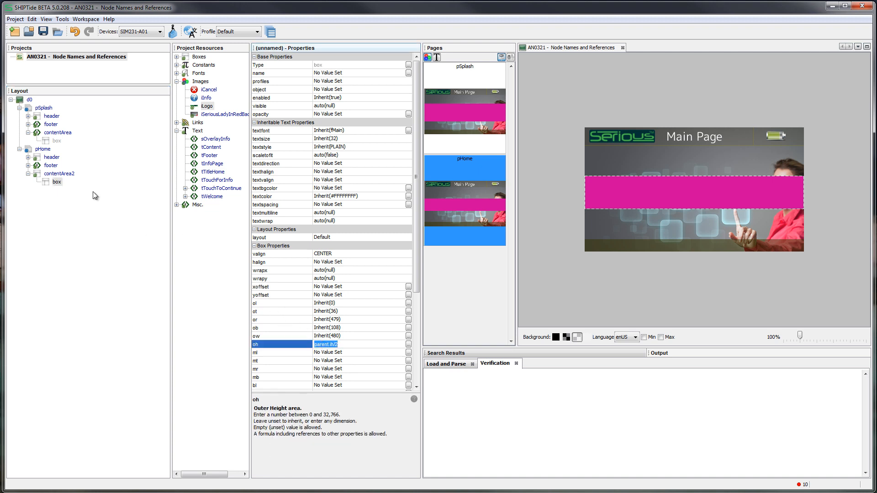
left_click(58, 183)
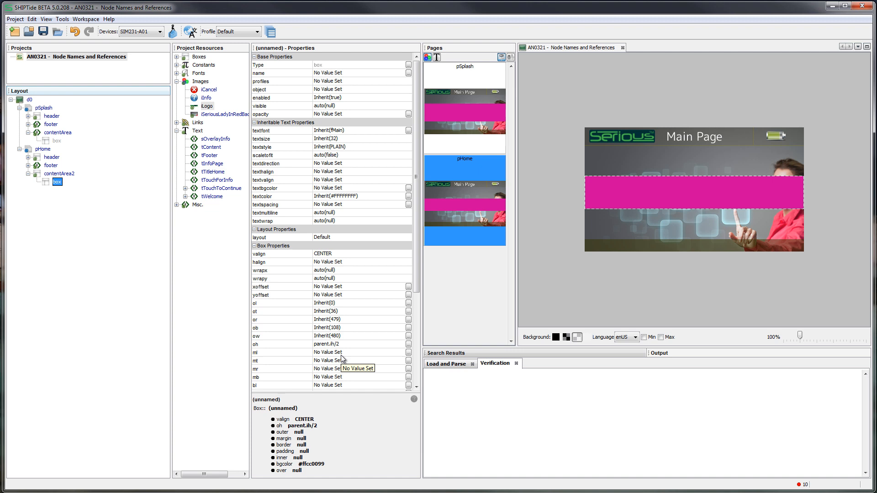
right_click(52, 184)
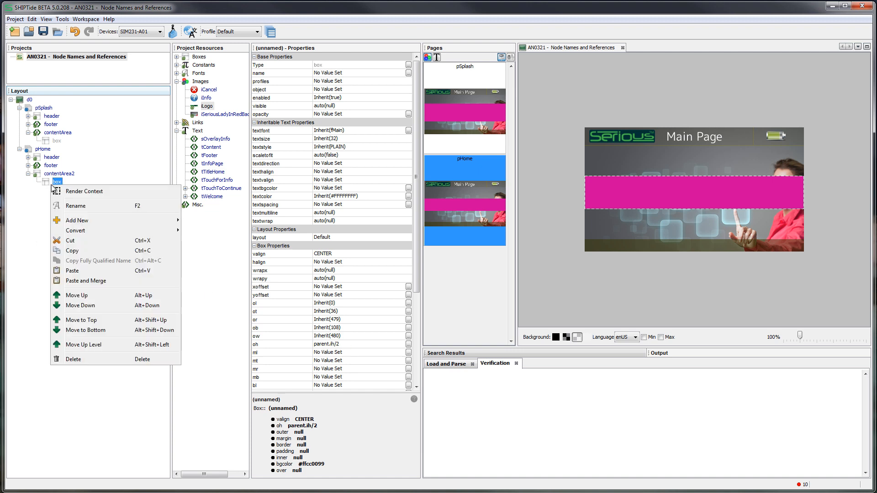
left_click(89, 251)
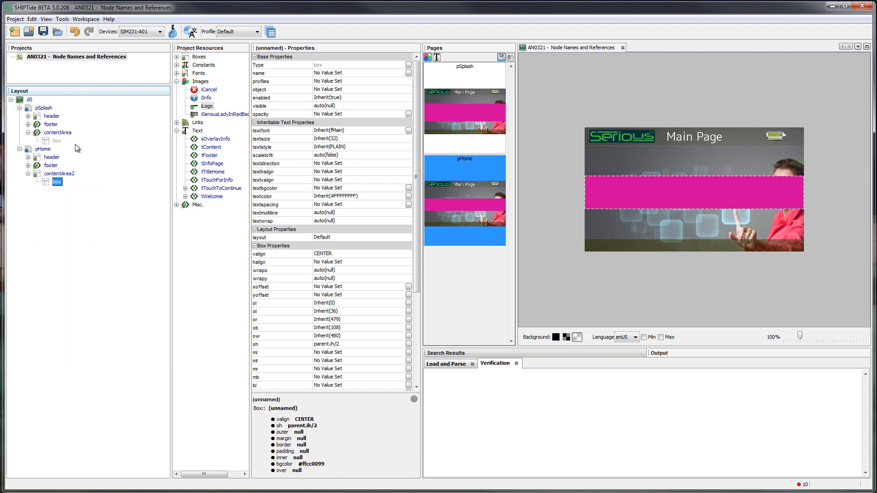
left_click(51, 167)
right_click(51, 167)
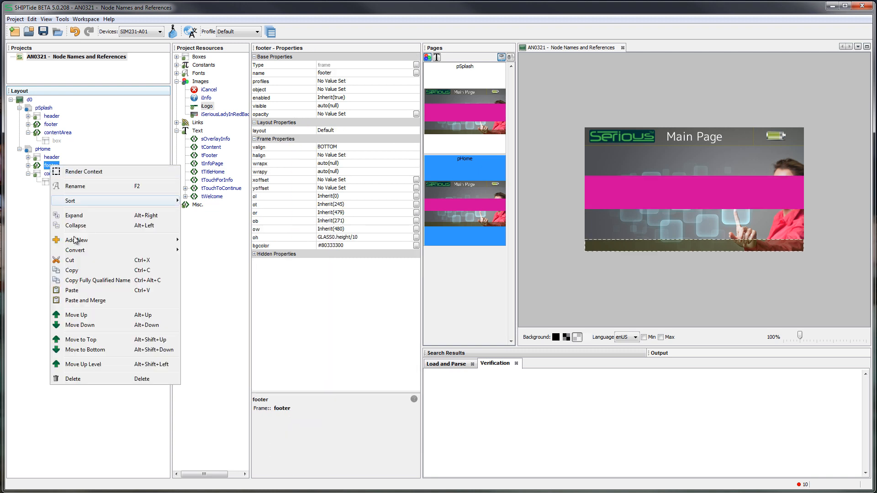
left_click(79, 290)
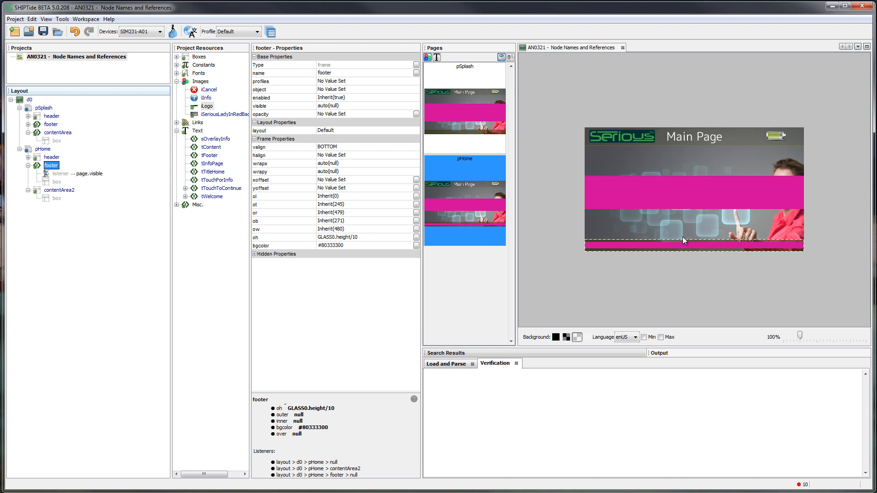
Step: Delete the copied box from pHome's footer
left_click(57, 183)
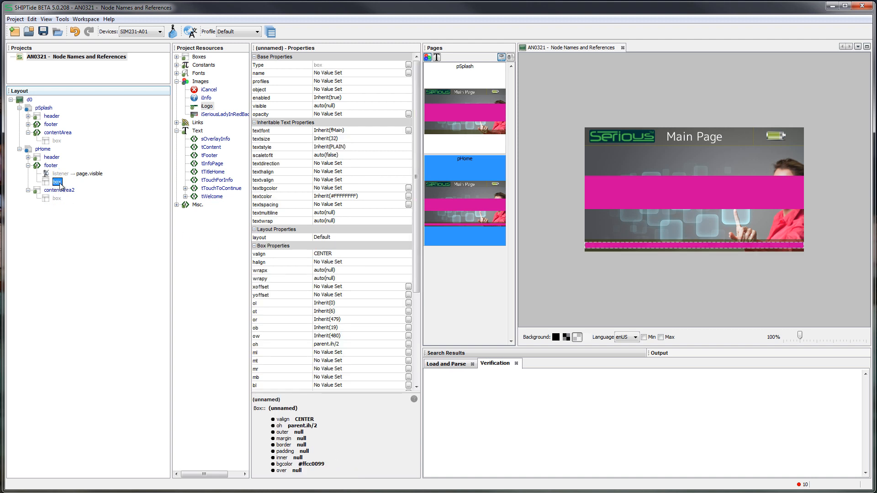
key("Delete")
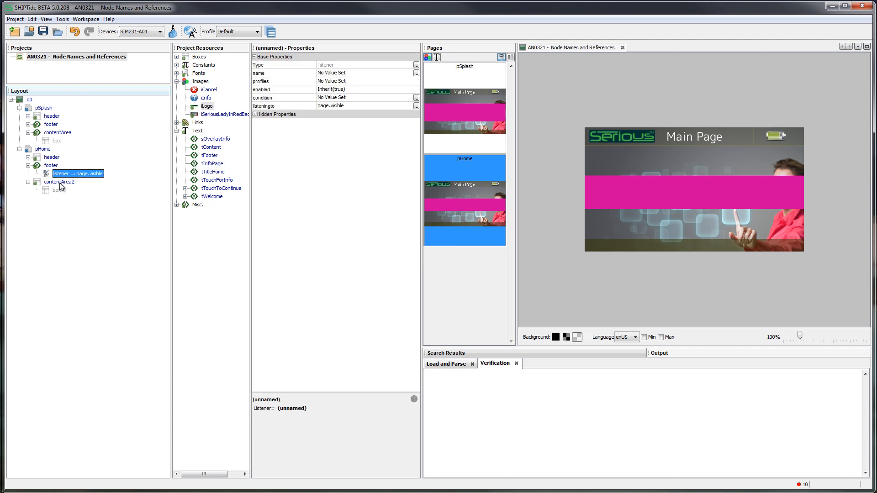
Step: Save the project, and replace footer with previous in the ob formula of pSplash's contentArea, making it previous.ot-1
key("ctrl+s")
left_click(56, 191)
left_click(55, 134)
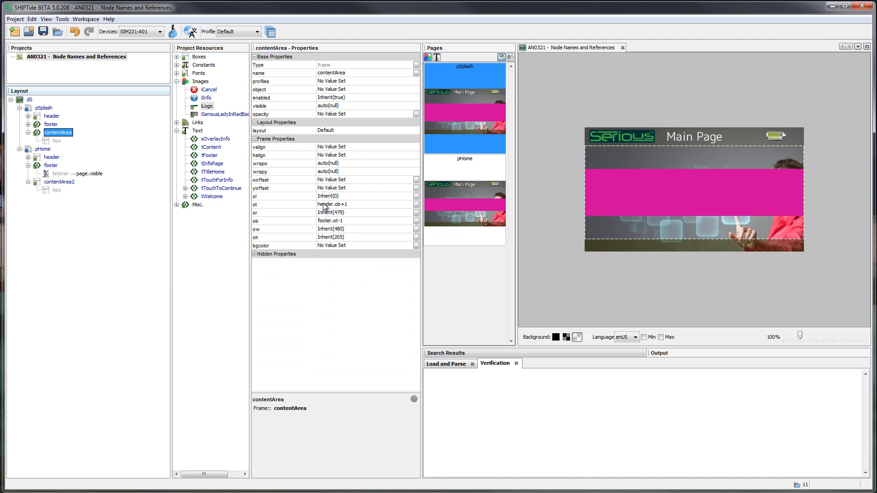
left_click(51, 117)
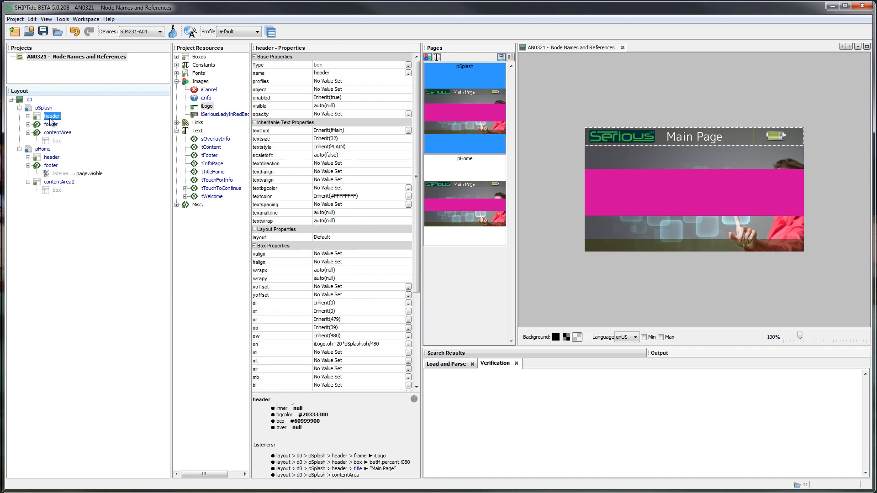
left_click(55, 133)
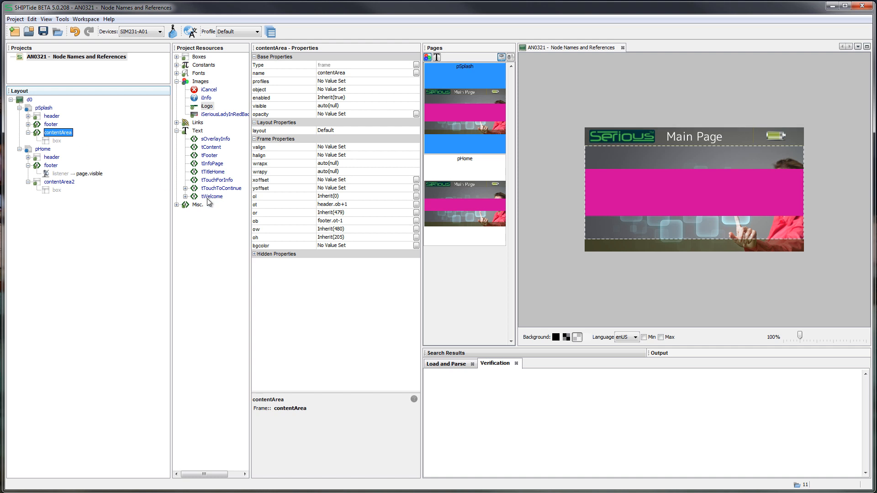
left_click(329, 221)
left_click_drag(330, 222, 265, 216)
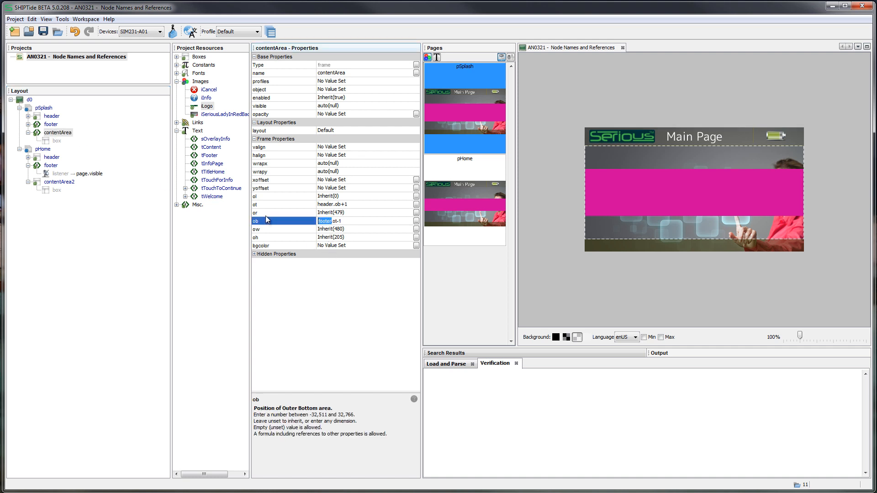
type("previous.")
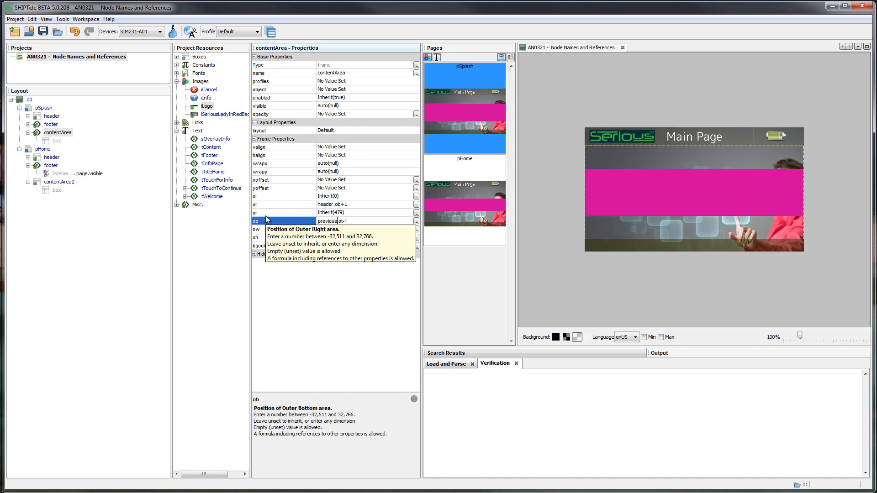
key("Return")
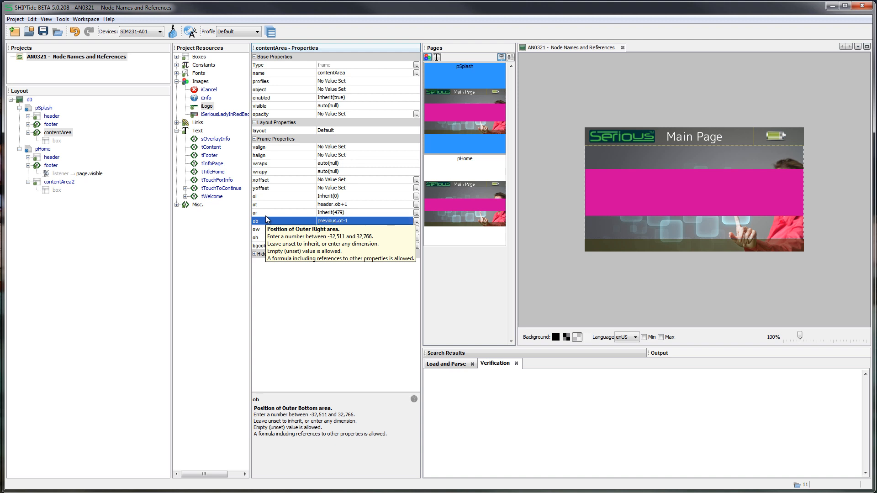
Step: Rename the footer node of pSplash as footer2
left_click(56, 133)
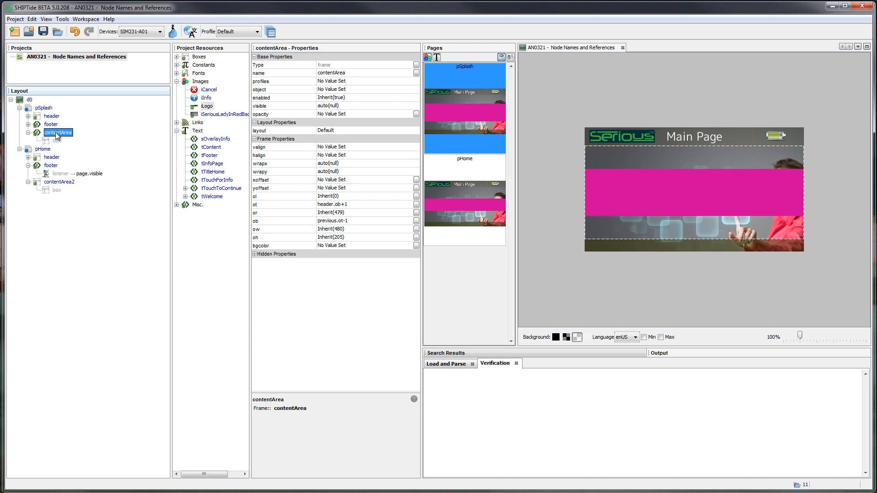
left_click(51, 124)
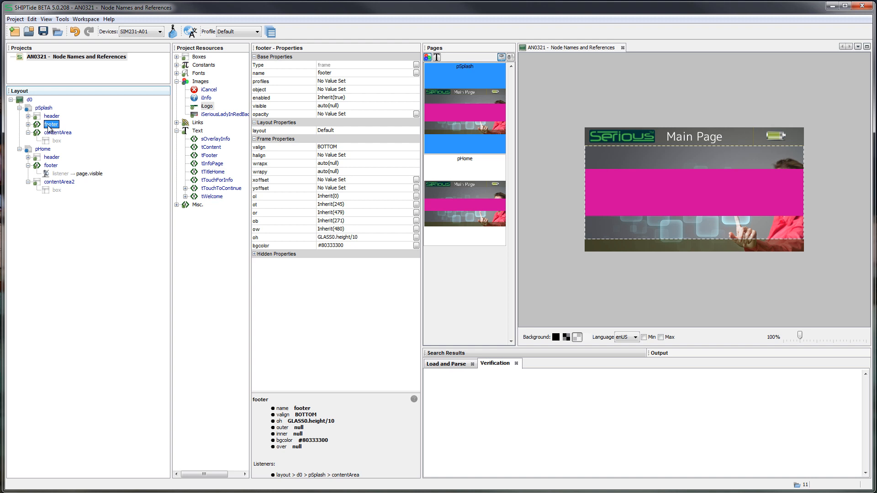
left_click(58, 126)
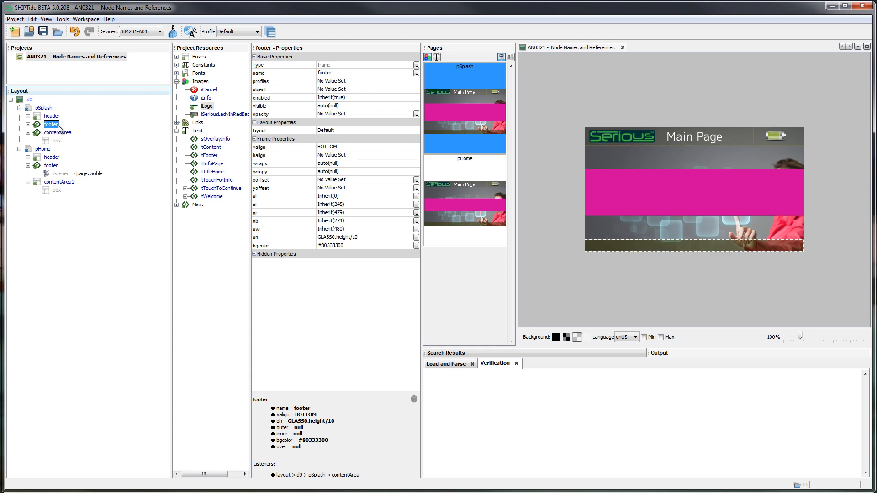
type("2")
key("Return")
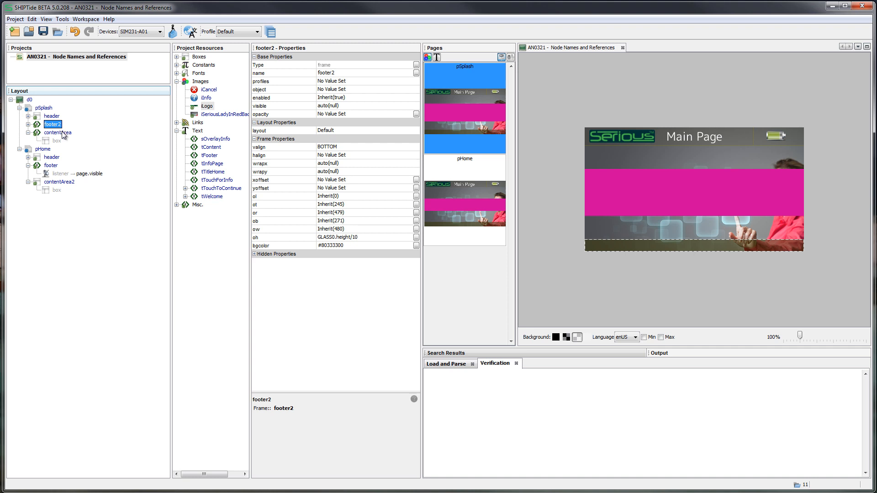
Step: Check contentArea and rename pSplash's footer2 node back to footer
left_click(63, 133)
left_click(53, 125)
key("F2")
key("End")
key("BackSpace")
key("Return")
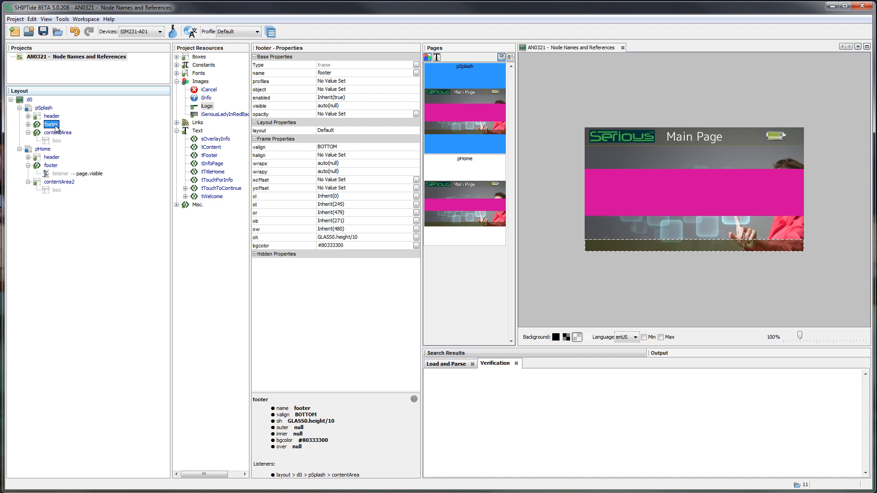
Step: Replace header with previous.previous in the ot formula of pSplash's contentArea, making it previous.previous.ob+1
left_click(58, 133)
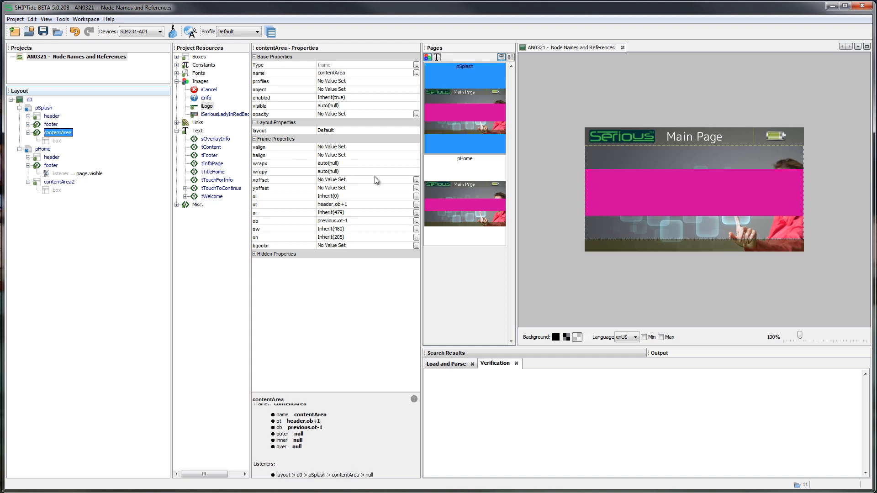
left_click(332, 205)
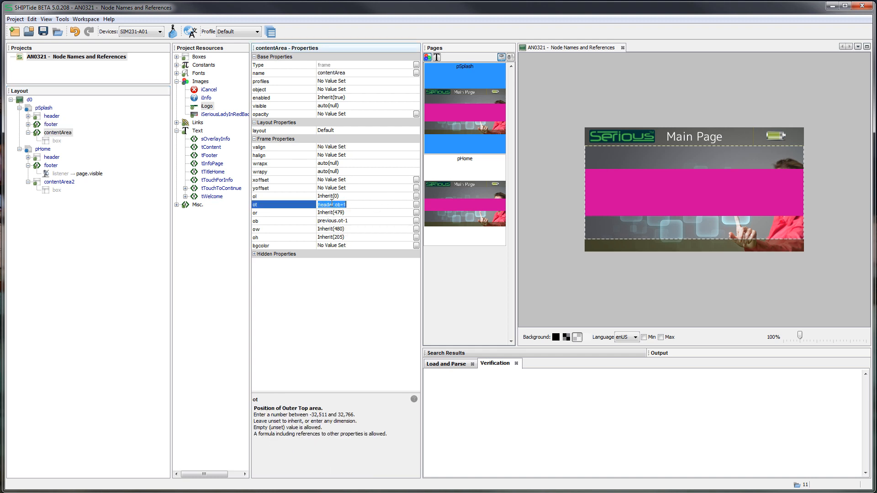
left_click(333, 204)
left_click_drag(333, 204, 289, 208)
type("previous.previous")
key("Return")
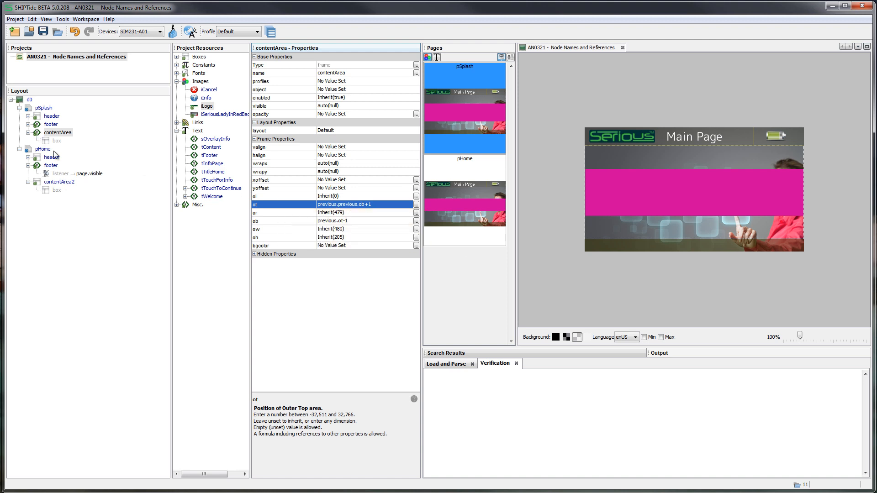
Step: Copy the page.visible listener from pHome's footer and paste it directly under the pSplash page
left_click(68, 175)
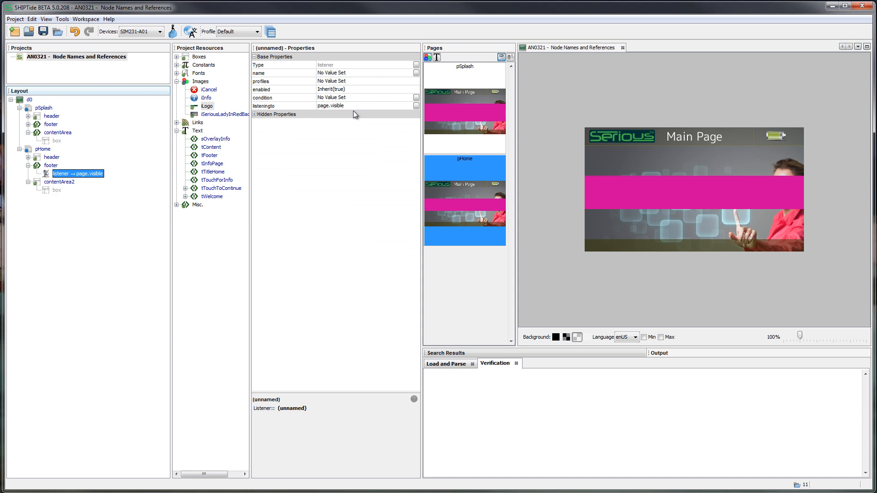
left_click(50, 166)
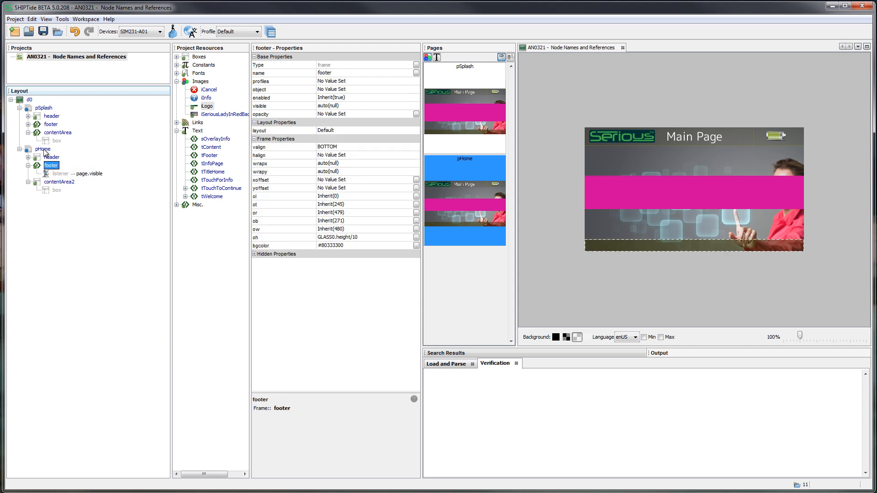
left_click(43, 150)
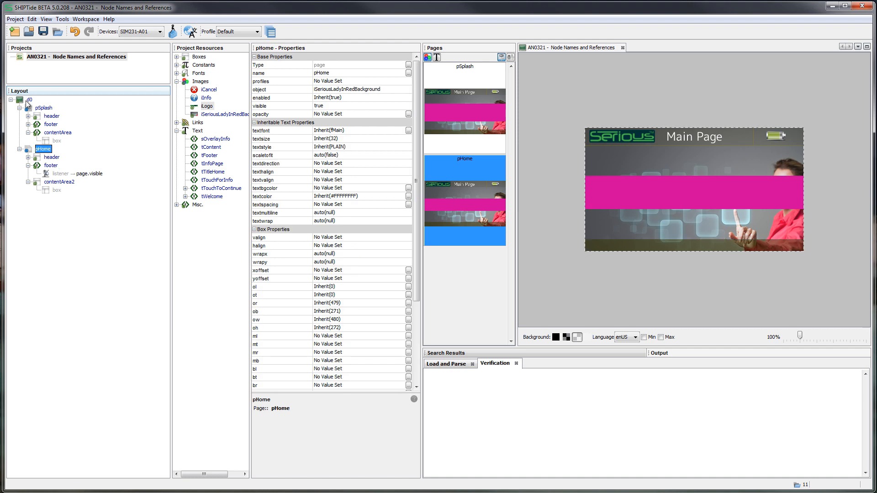
left_click(54, 175)
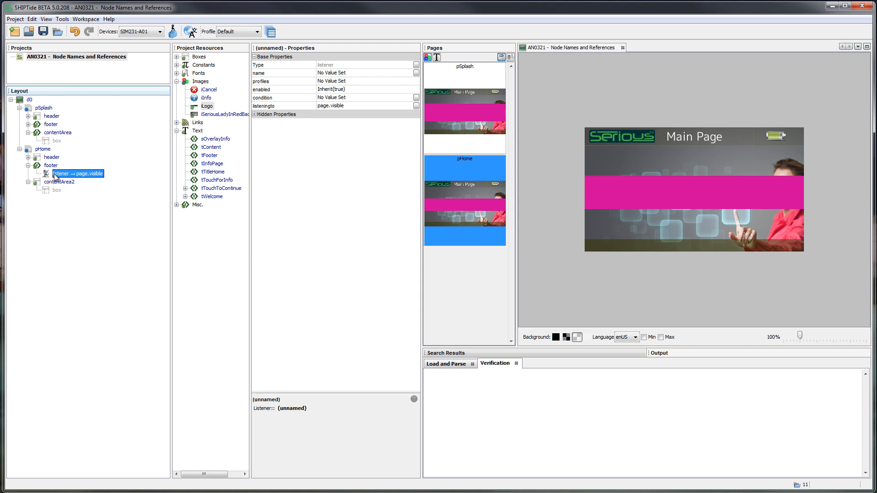
right_click(54, 175)
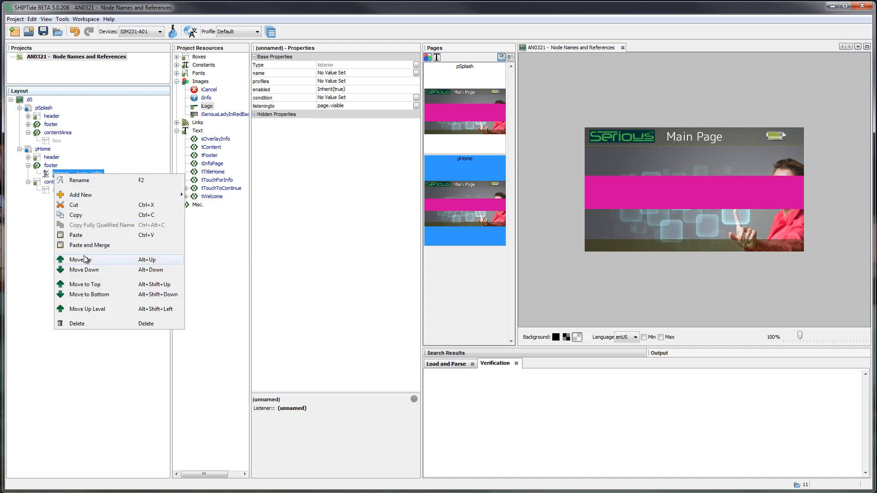
left_click(84, 215)
right_click(44, 109)
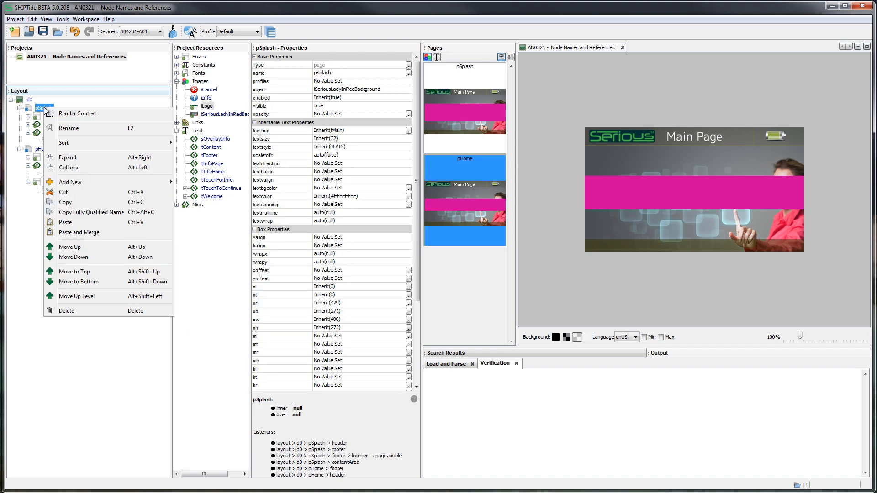
left_click(86, 232)
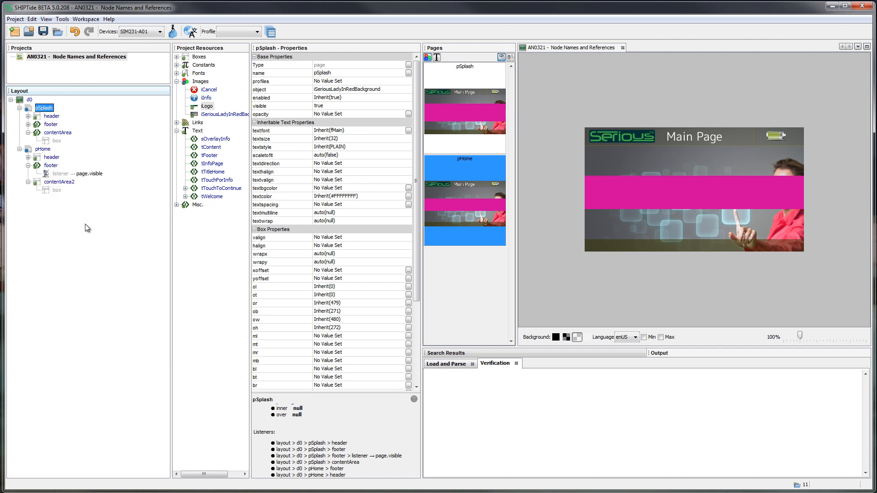
left_click(56, 150)
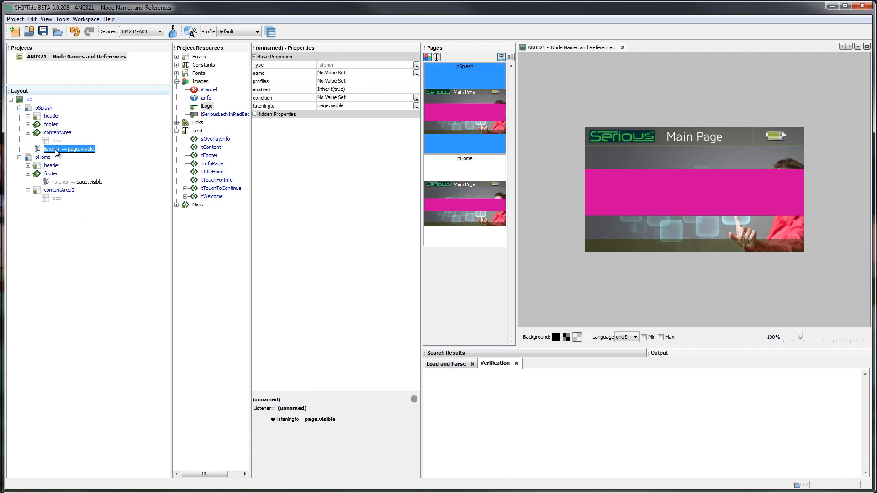
Step: Compare the page.visible listeners in pHome's footer and under pSplash with the page that contains each of them
left_click(57, 183)
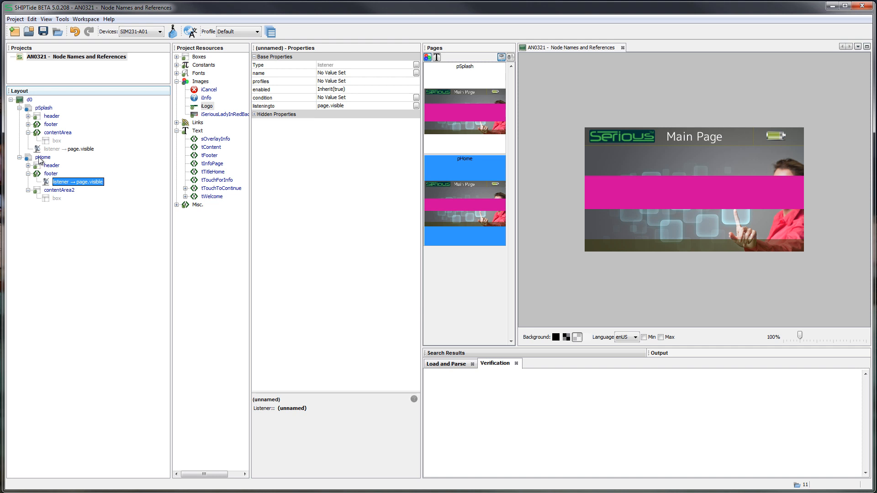
left_click(40, 160)
left_click(57, 183)
left_click(41, 160)
left_click(57, 184)
left_click(53, 149)
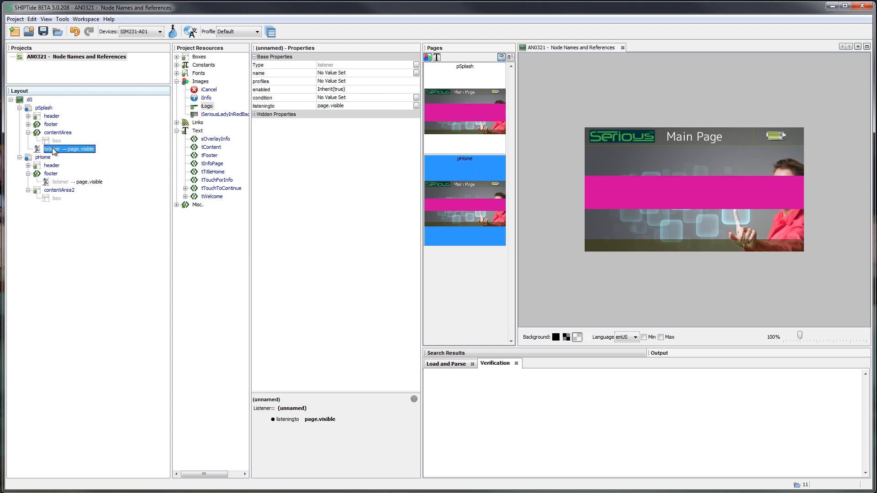
left_click(28, 132)
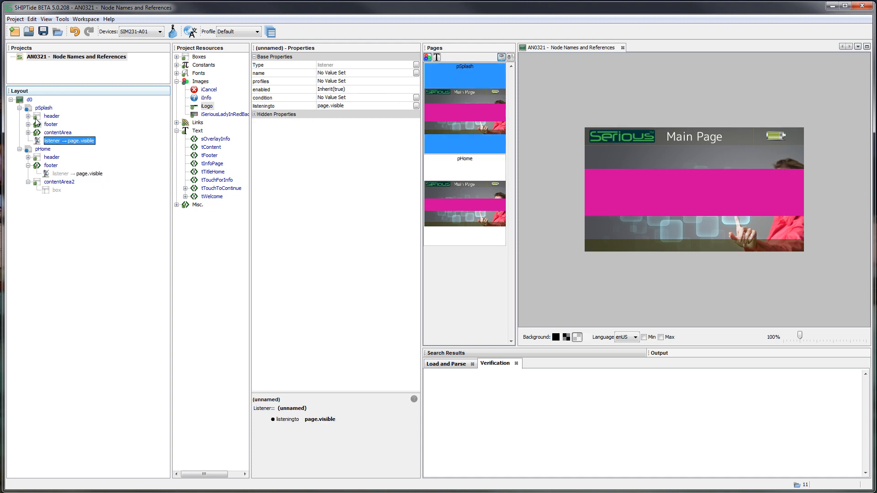
left_click(48, 110)
left_click(64, 141)
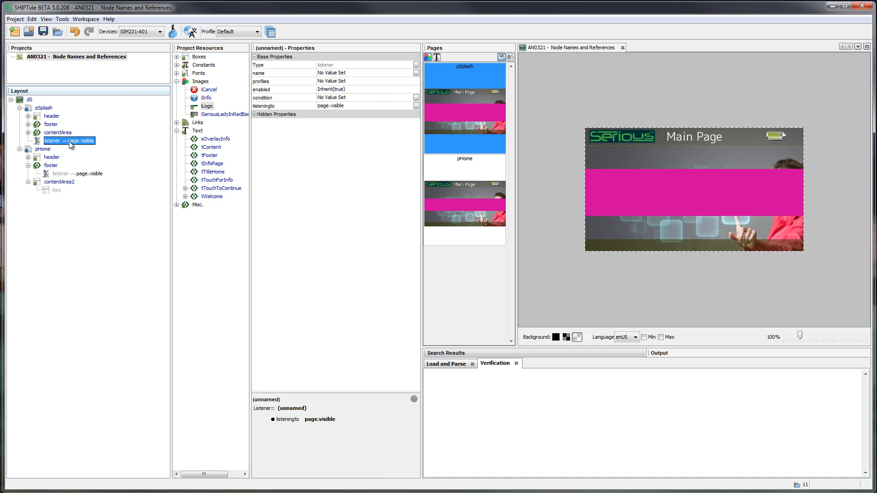
left_click(48, 110)
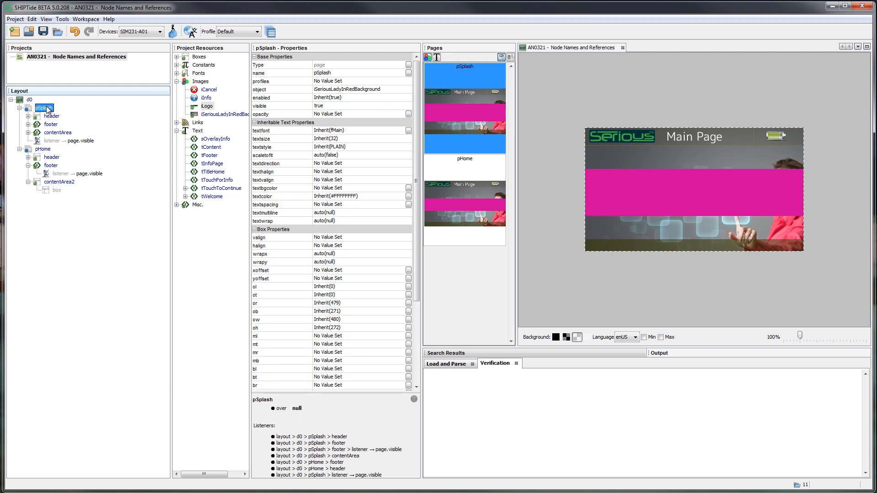
left_click(50, 141)
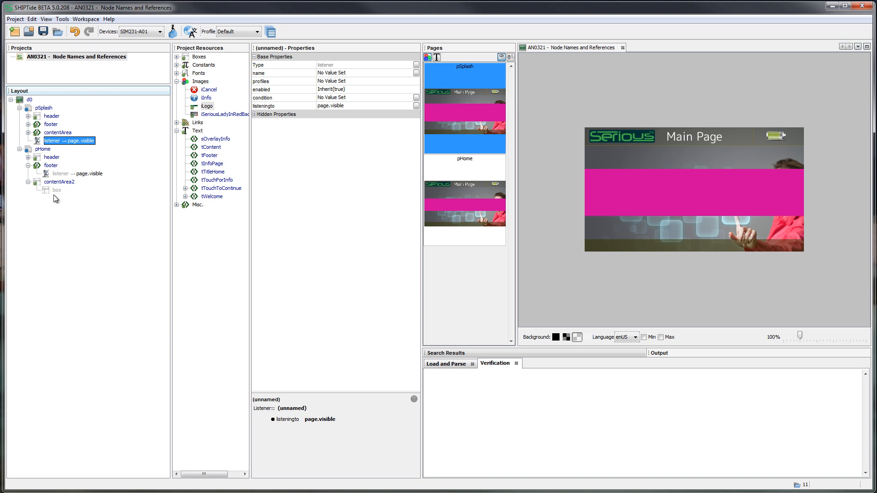
Step: Add a script to the listener in pHome's footer containing footer.bgcolor = 0xFFFF0000; and save it
left_click(59, 175)
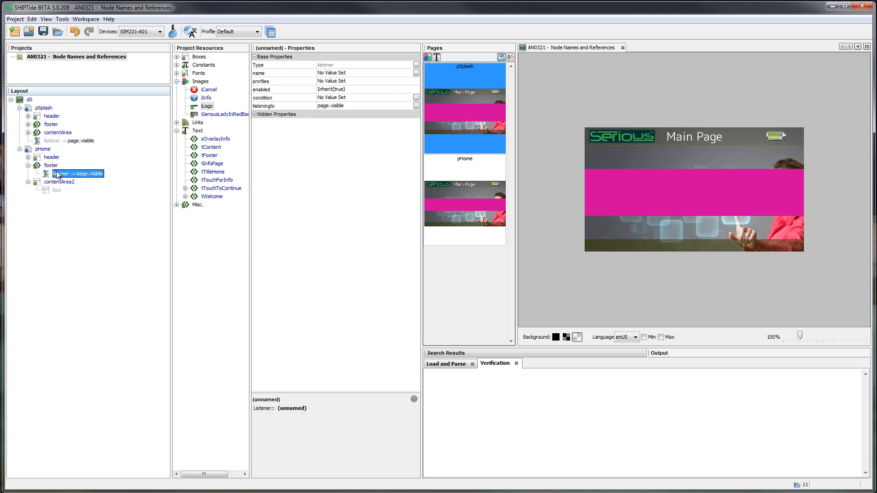
right_click(58, 175)
mouse_move(91, 193)
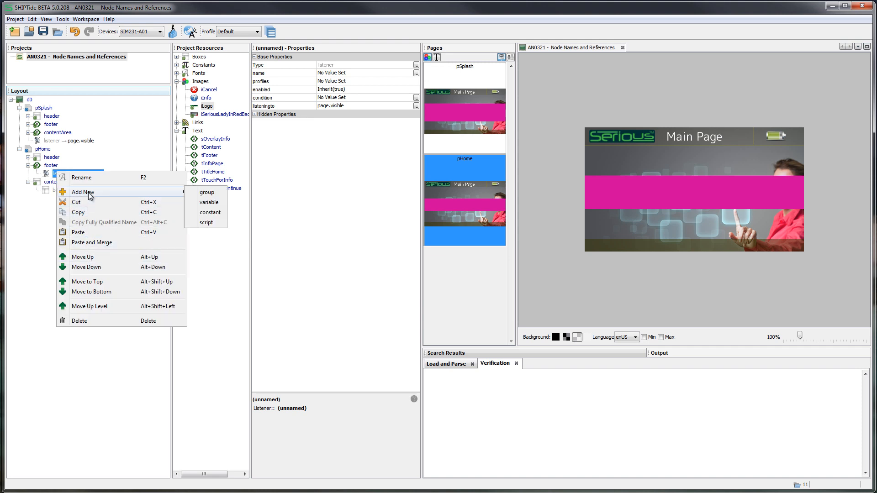
left_click(217, 223)
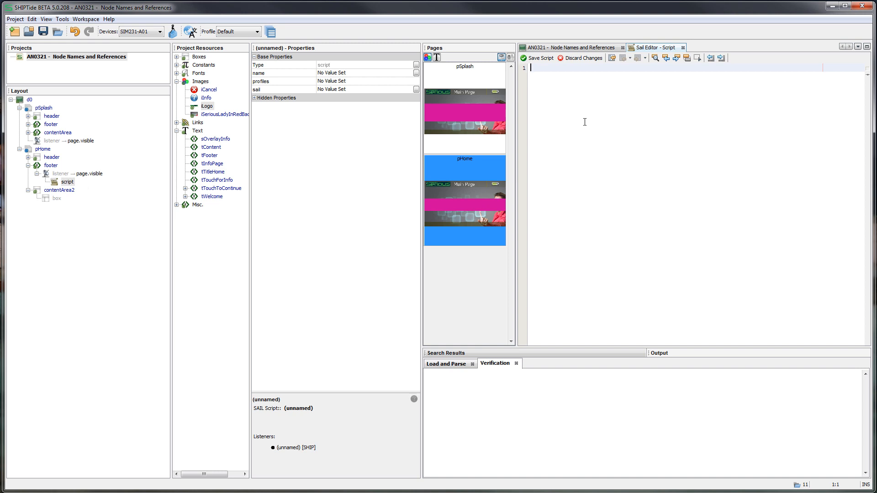
type("footer.bgcolor = 0xFF")
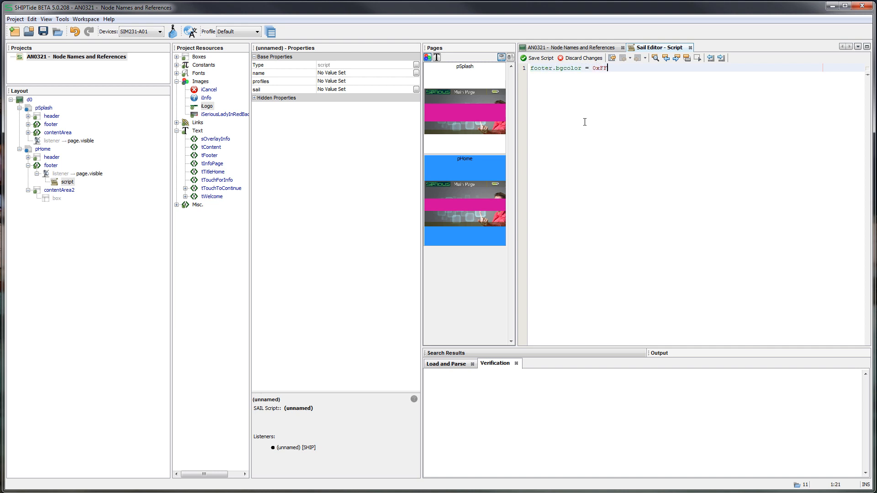
type("FF0000;")
key("Return")
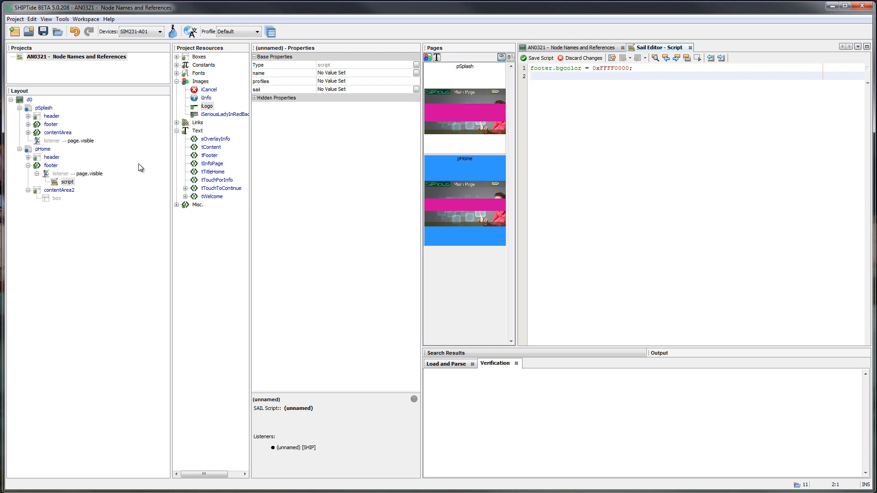
left_click(539, 58)
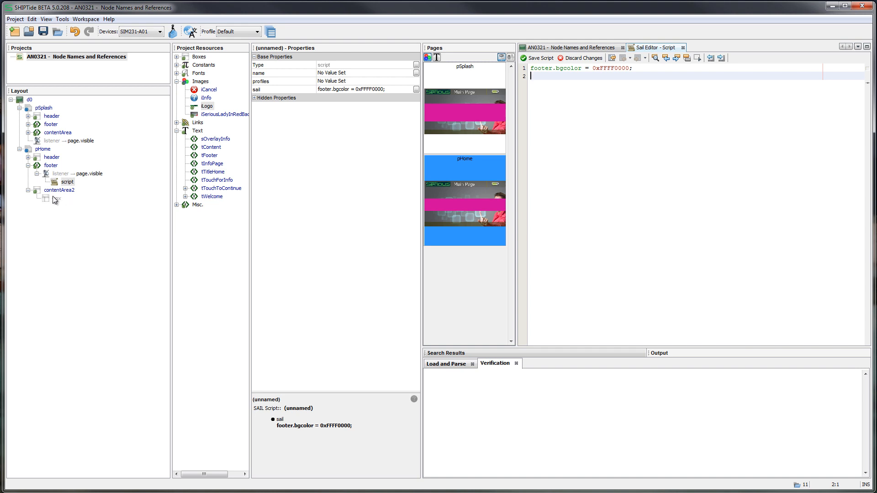
Step: Try box in place of footer in the script, settle on frame.bgcolor = 0xFFFF0000; and save and close the script
double_click(541, 68)
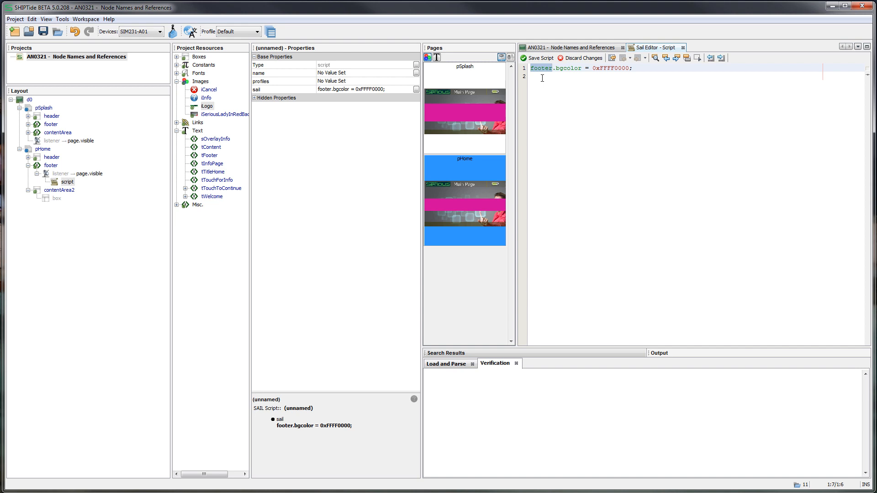
type("box")
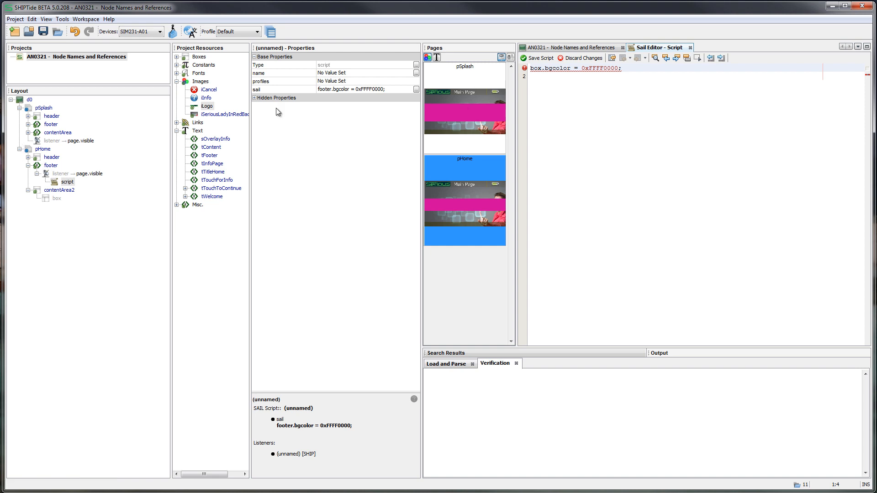
double_click(535, 68)
type("frame")
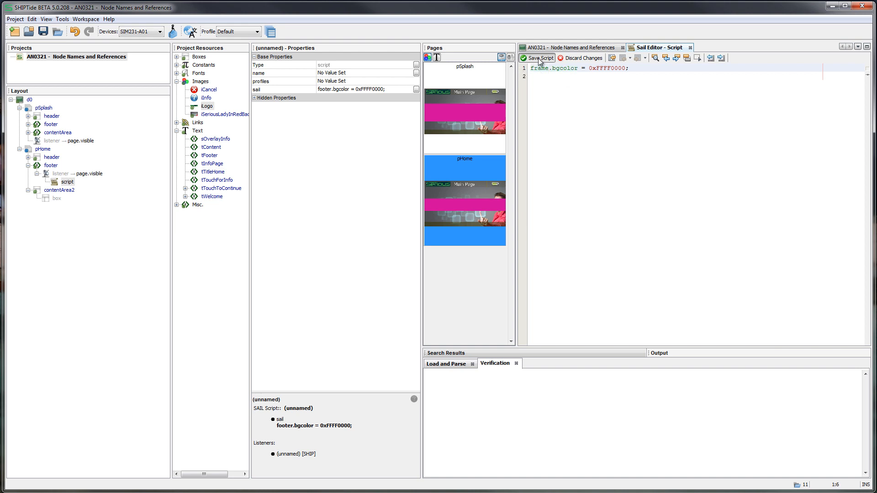
left_click(539, 58)
left_click(683, 48)
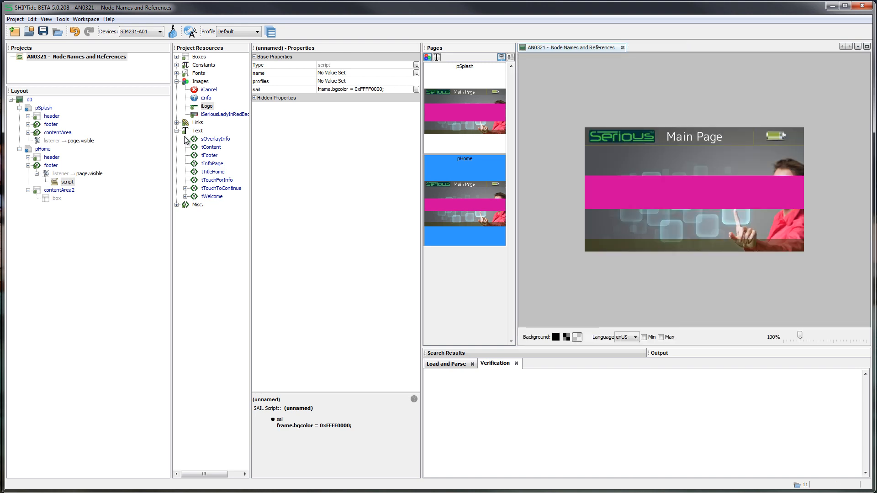
left_click(68, 182)
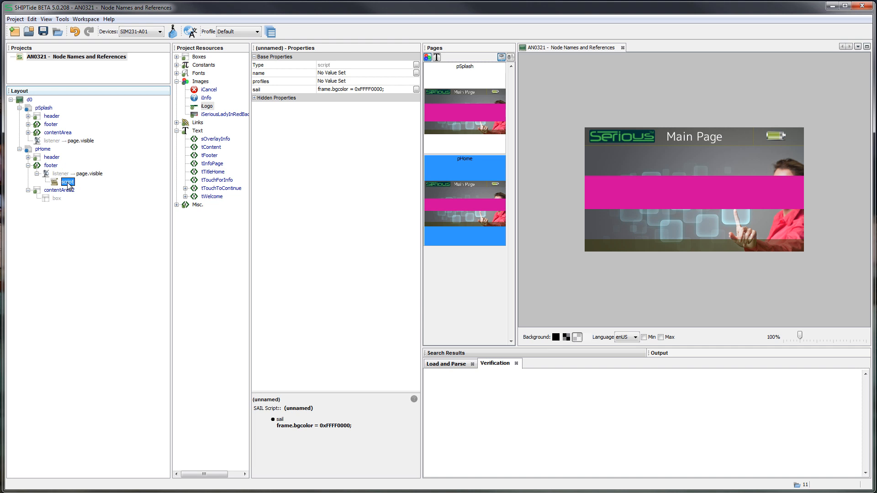